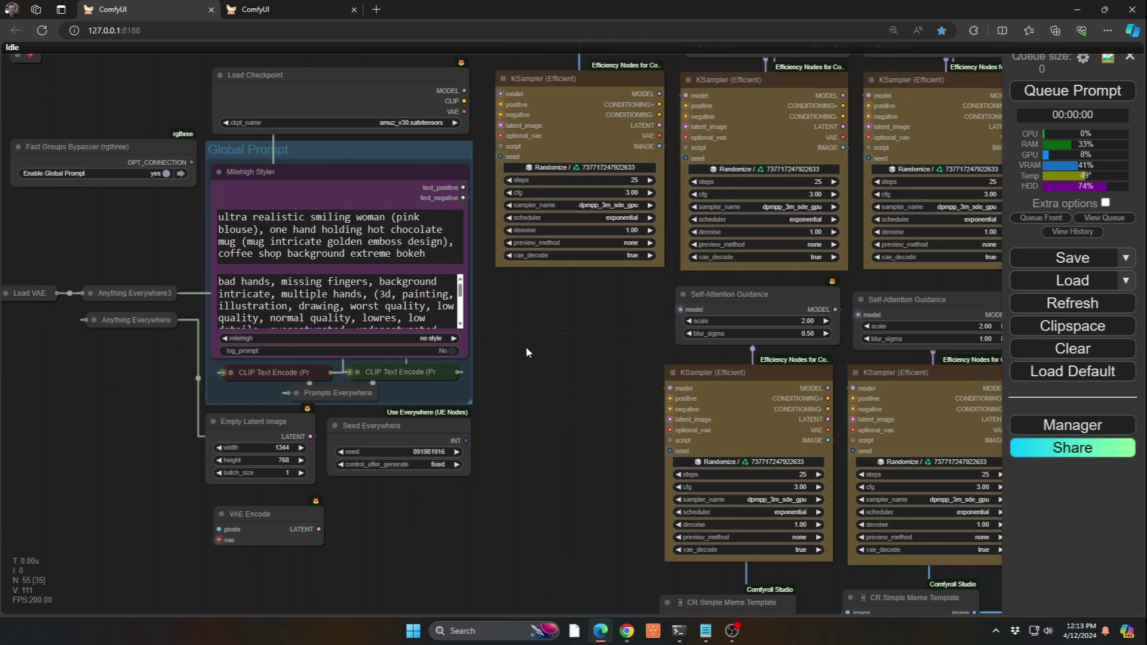
# Step: Leave the Milehigh Styler bypassed and bring the first SAG node (scale 0.50, blur_sigma 1.00) into view
pyautogui.hotkey('ctrl', 'b')
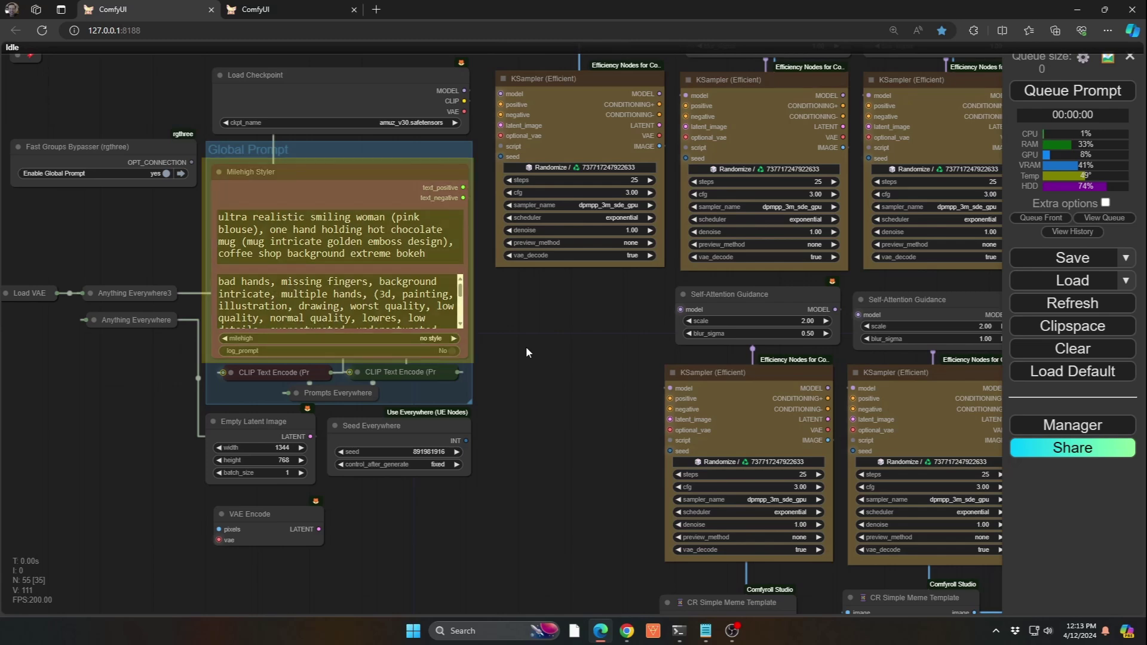
pyautogui.hotkey('ctrl', 'b')
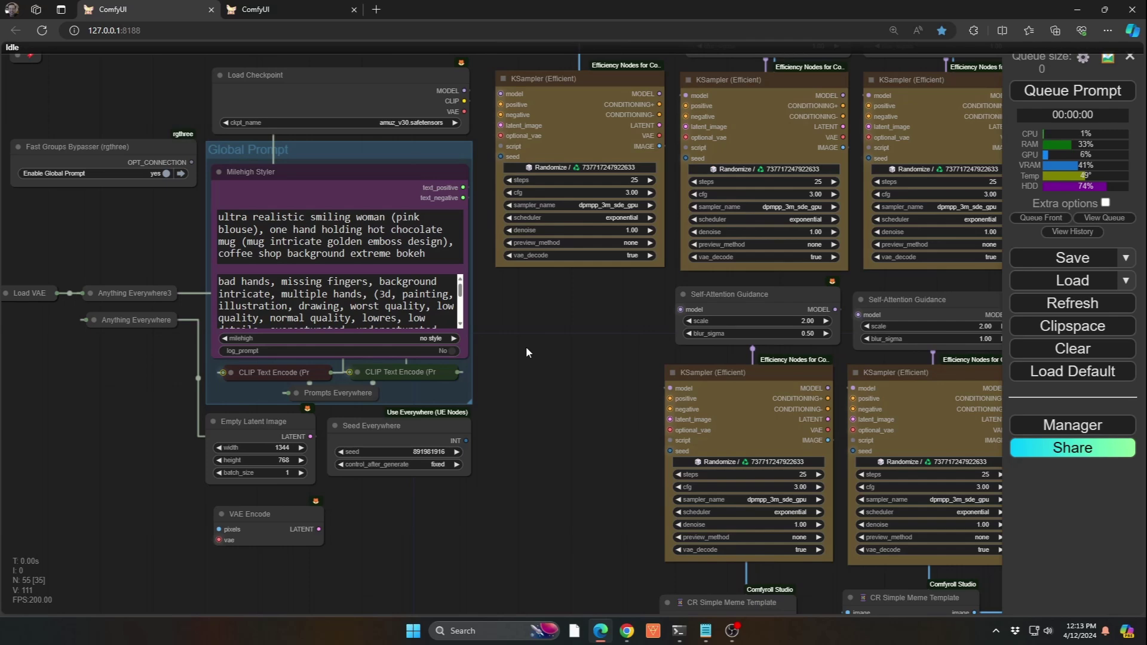
pyautogui.press('2')
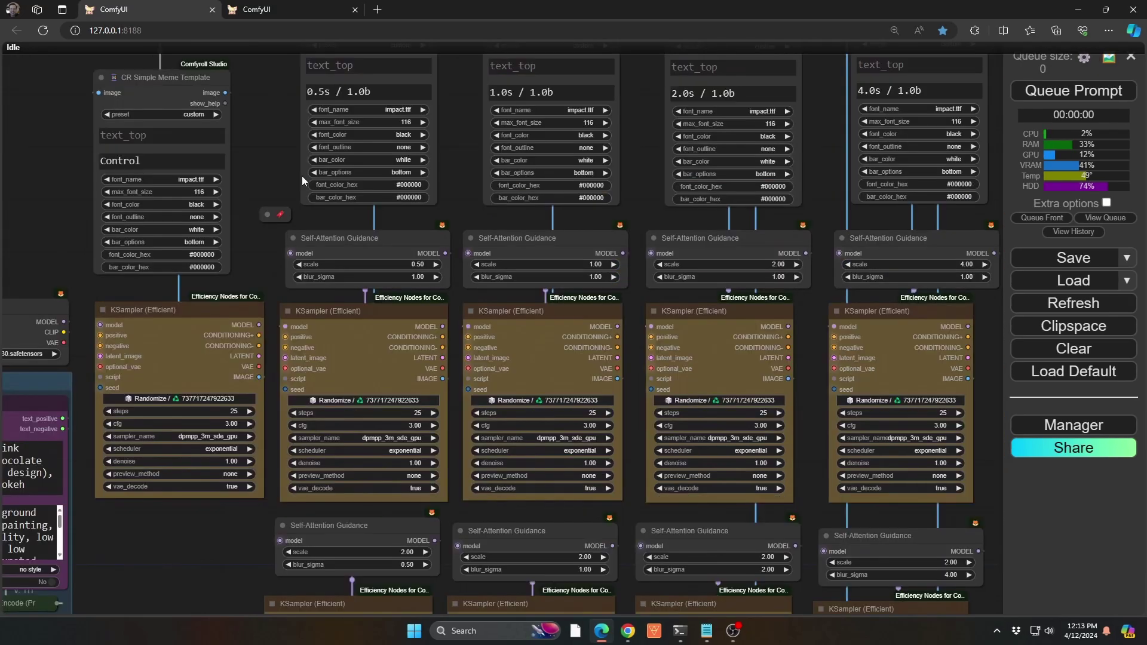
pyautogui.scroll(3, 421, 225)
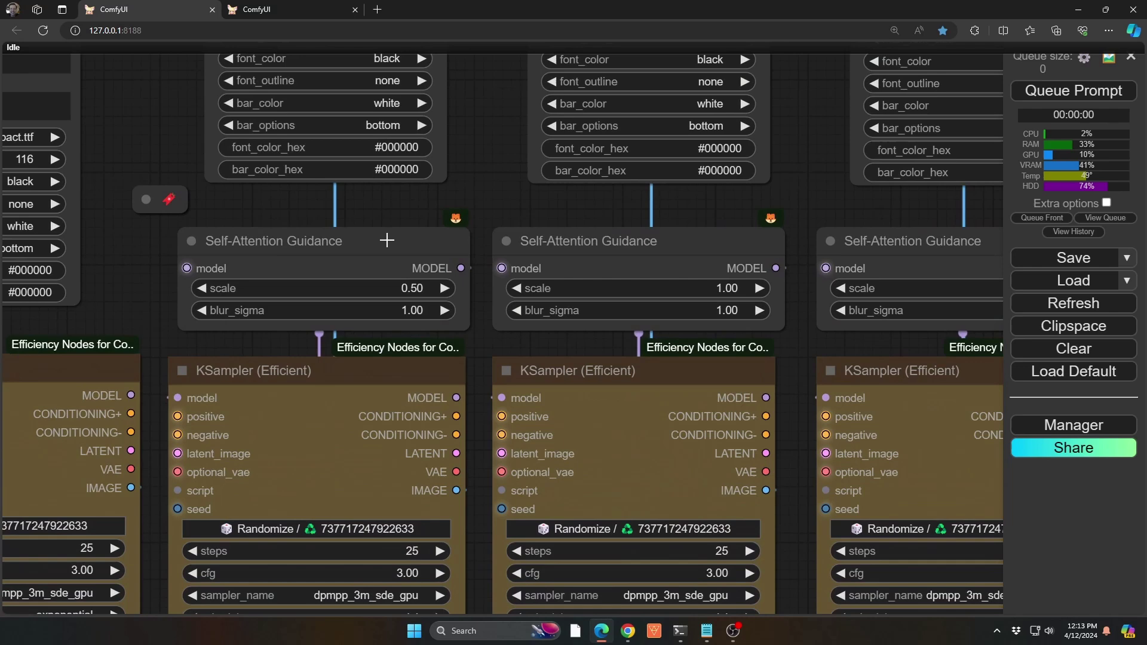
pyautogui.scroll(7, 384, 240)
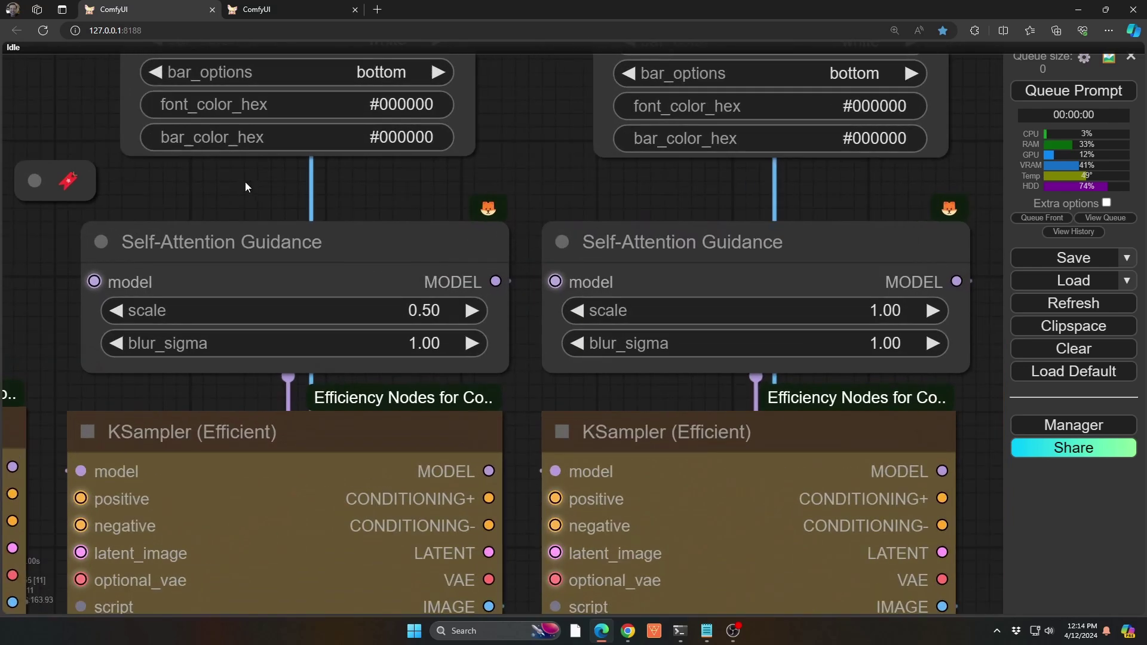
pyautogui.moveTo(237, 183); pyautogui.dragTo(302, 162)
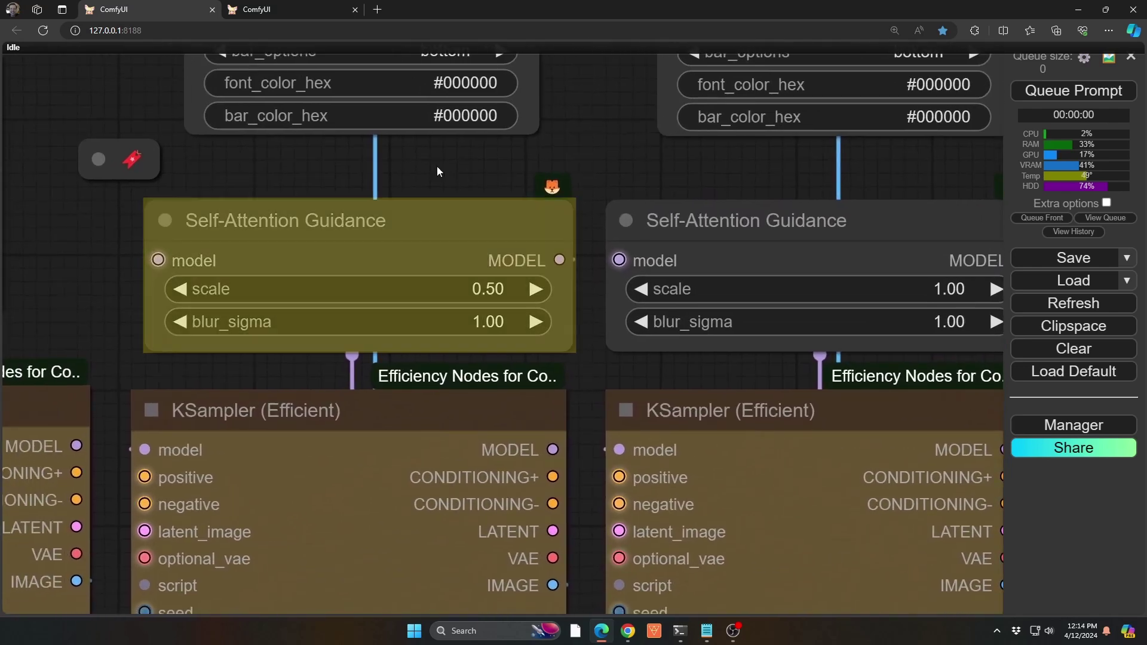
pyautogui.click(596, 168)
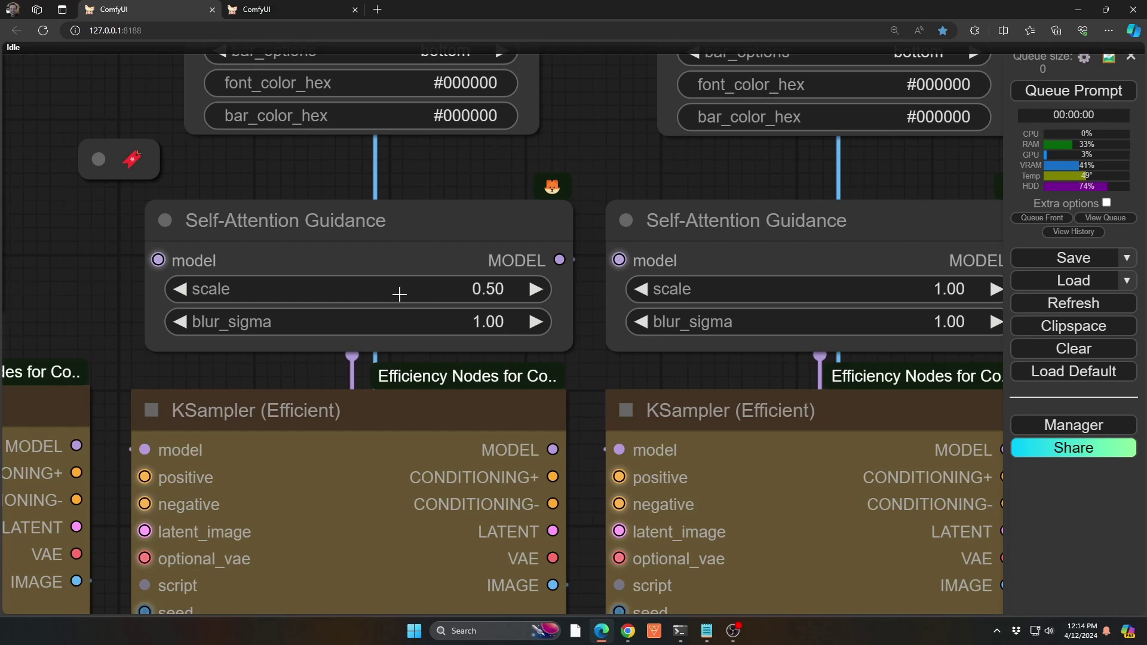
pyautogui.moveTo(21, 233); pyautogui.dragTo(5, 129)
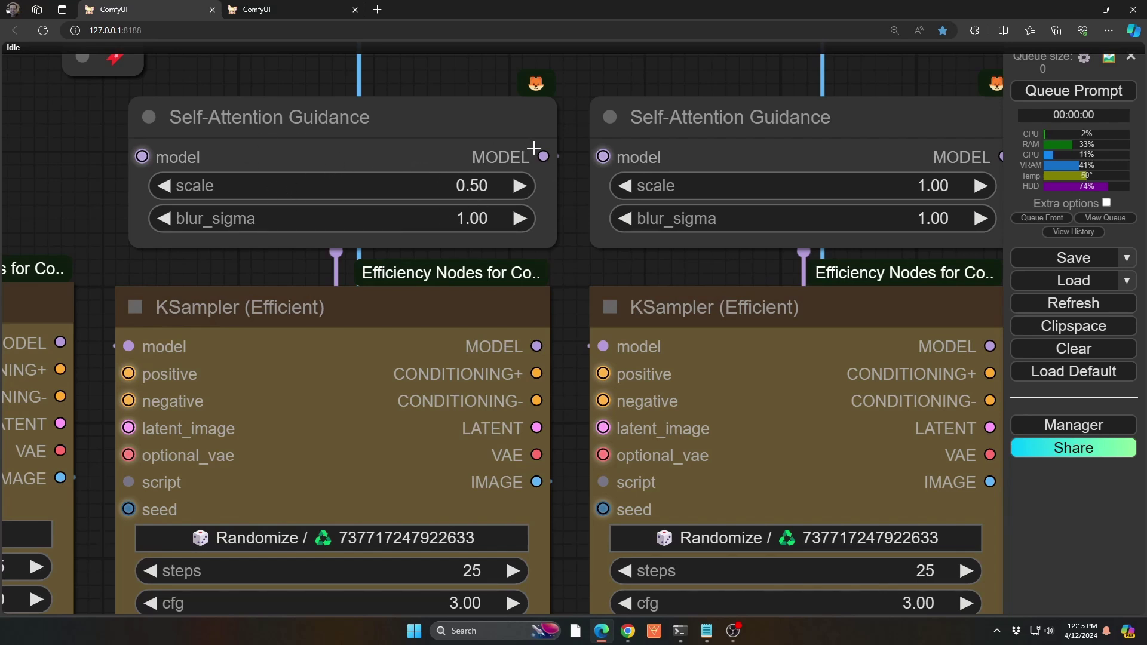
pyautogui.moveTo(128, 346); pyautogui.dragTo(129, 347)
pyautogui.scroll(-4, 130, 346)
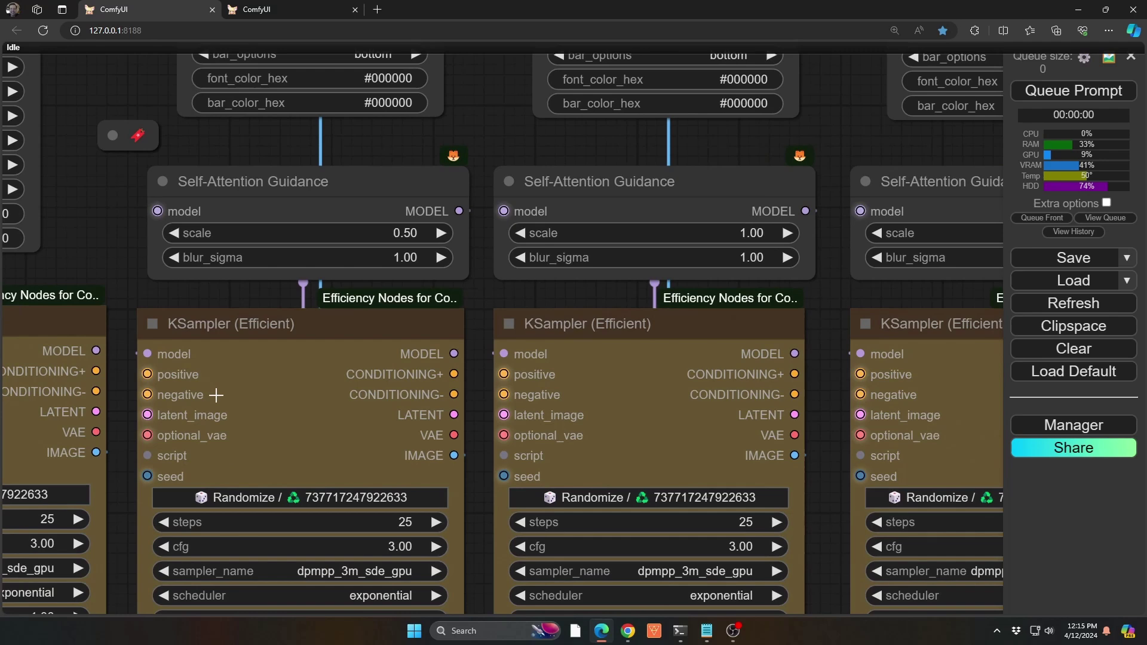
pyautogui.moveTo(128, 296); pyautogui.dragTo(115, 179)
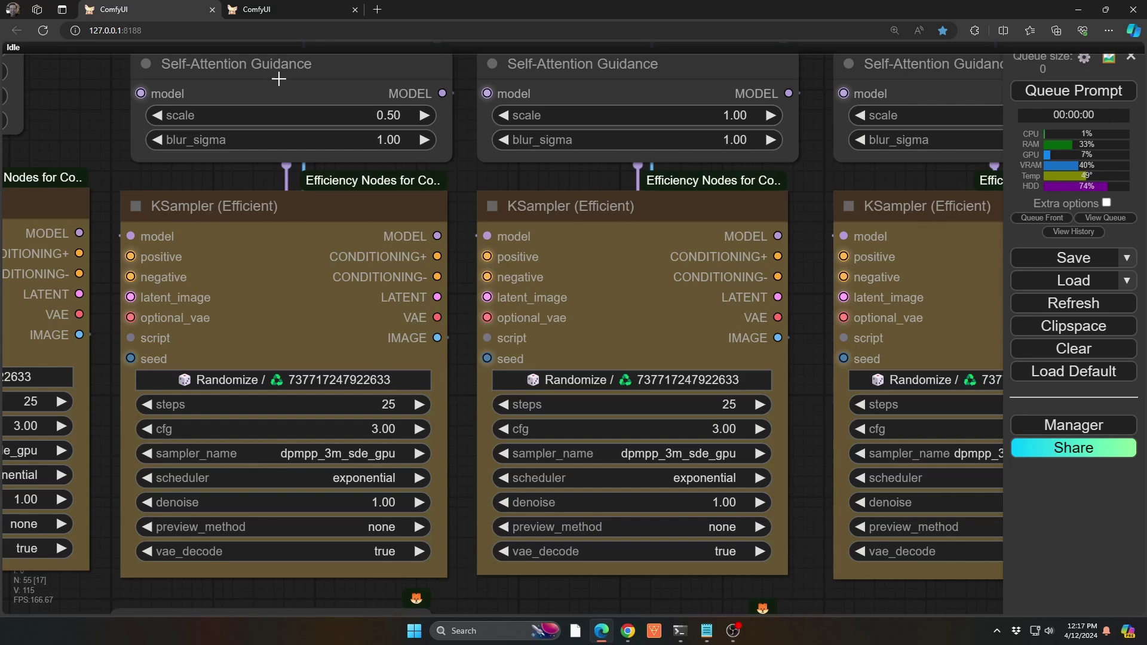
pyautogui.scroll(-3, 278, 78)
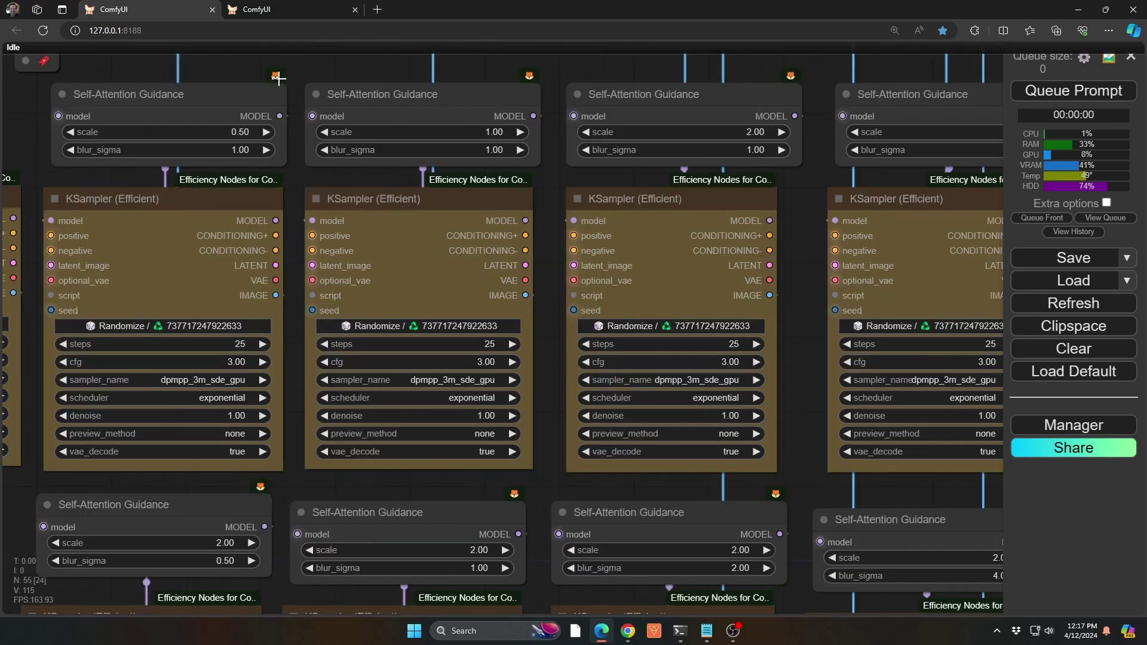
pyautogui.scroll(-2, 59, 113)
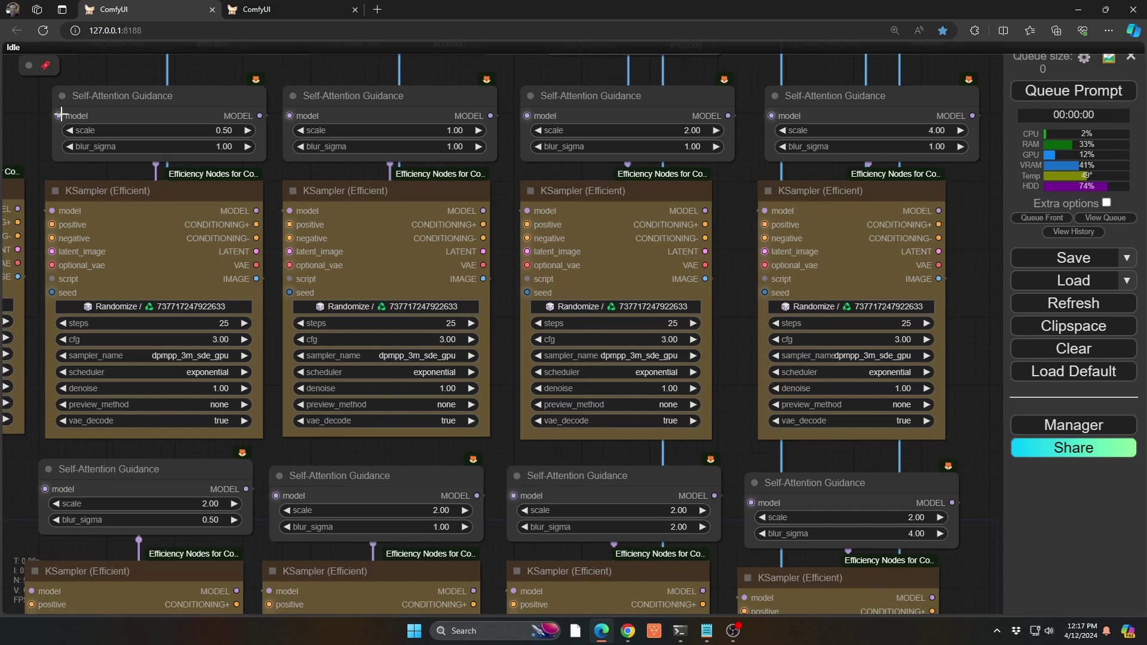
pyautogui.moveTo(24, 403); pyautogui.dragTo(61, 428)
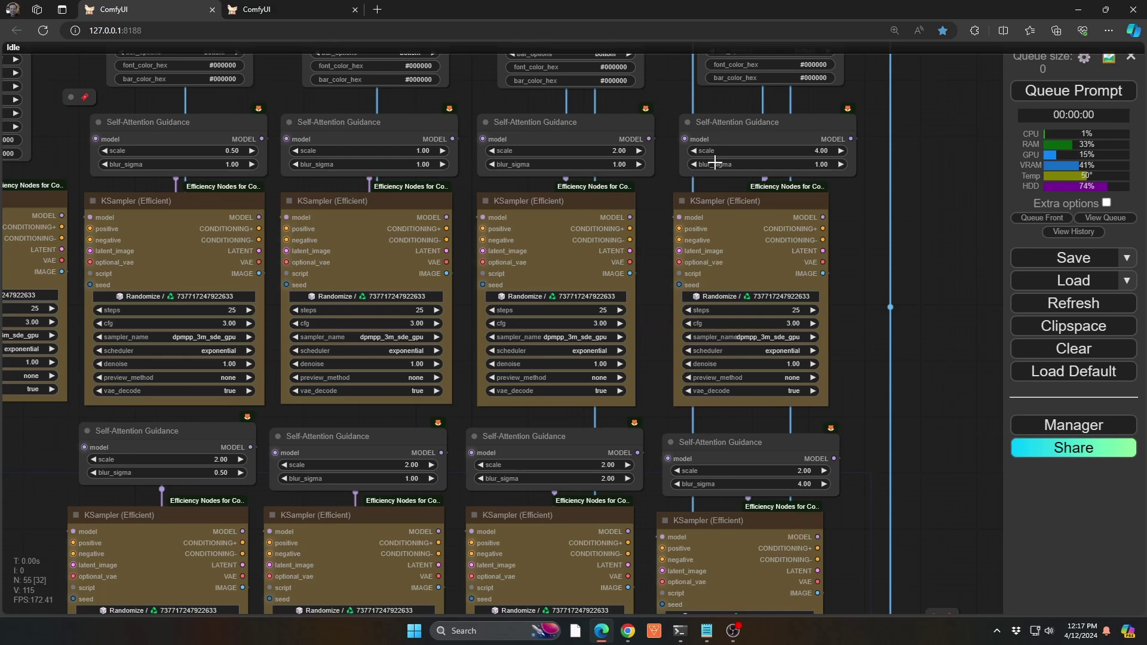
pyautogui.moveTo(64, 476); pyautogui.dragTo(60, 390)
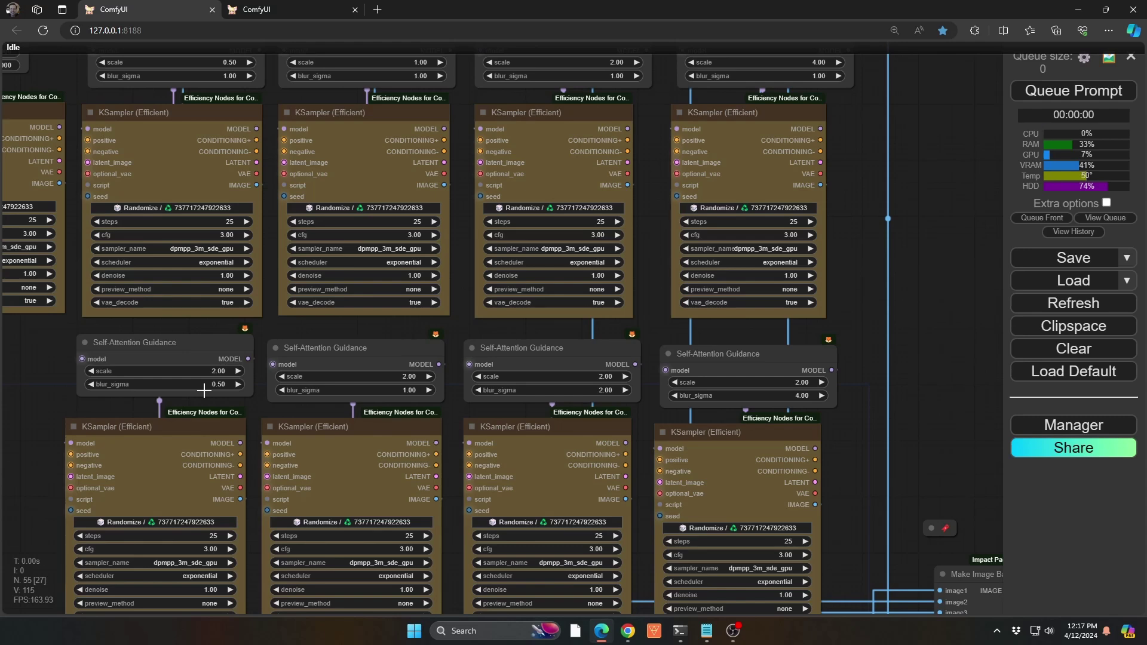
# Step: Look over the grid-building nodes and the last SAG and KSampler pair
pyautogui.press('1')
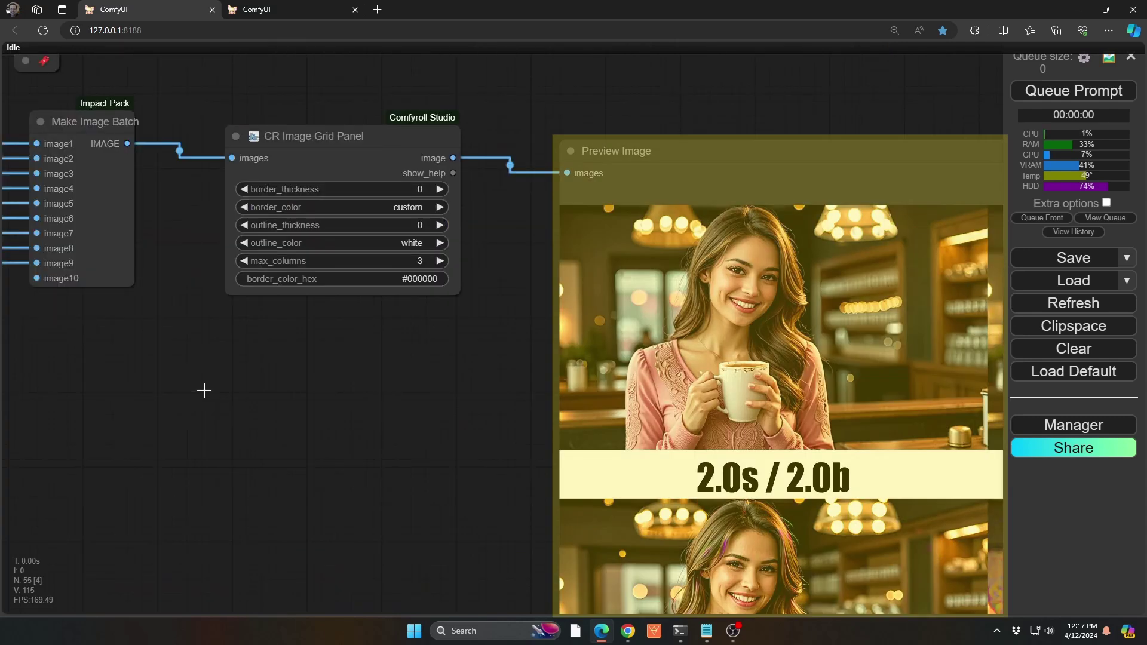
pyautogui.moveTo(320, 448); pyautogui.dragTo(430, 520)
pyautogui.press('2')
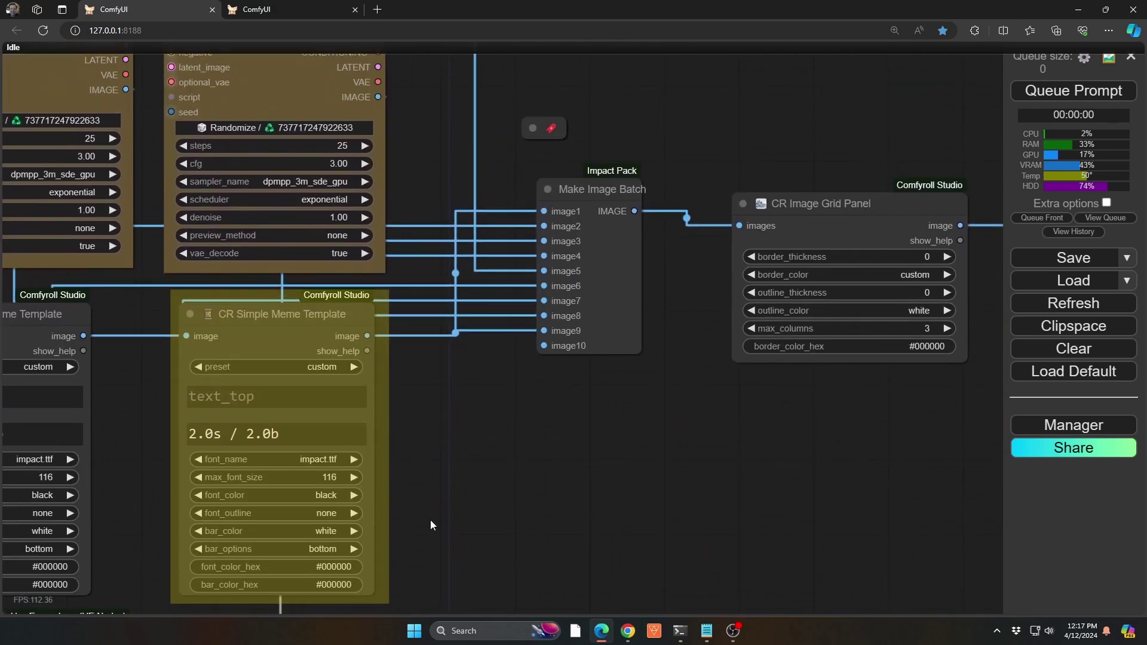
pyautogui.moveTo(415, 162); pyautogui.dragTo(424, 353)
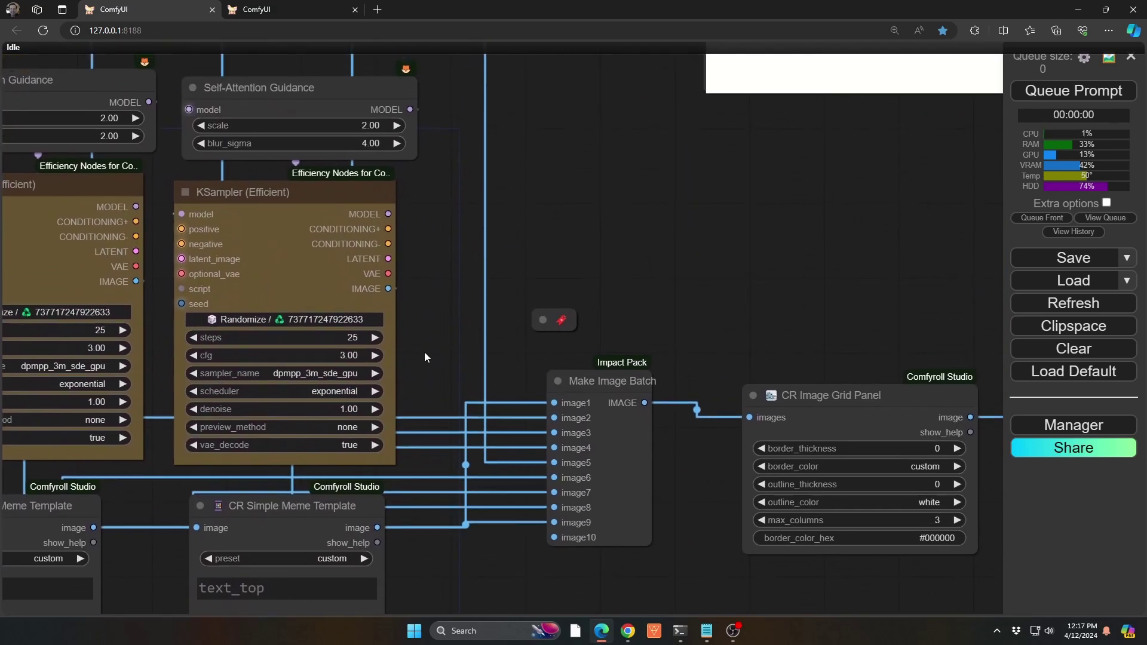
# Step: Step from Make Image Batch through CR Image Grid Panel to the finished grid preview
pyautogui.press('3')
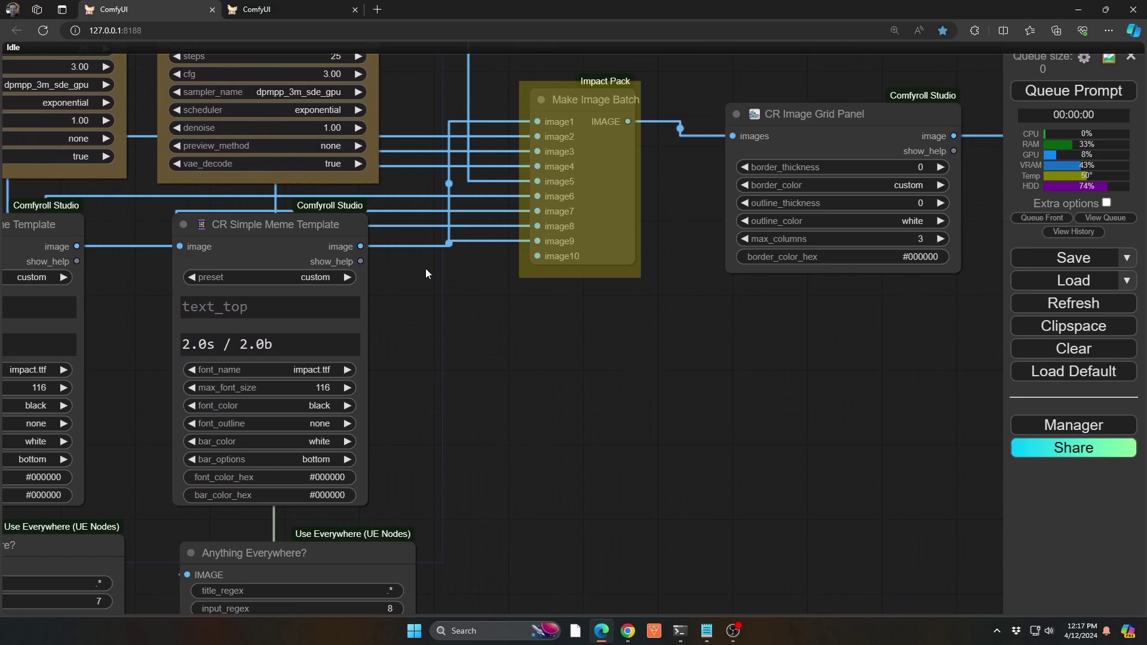
pyautogui.press('4')
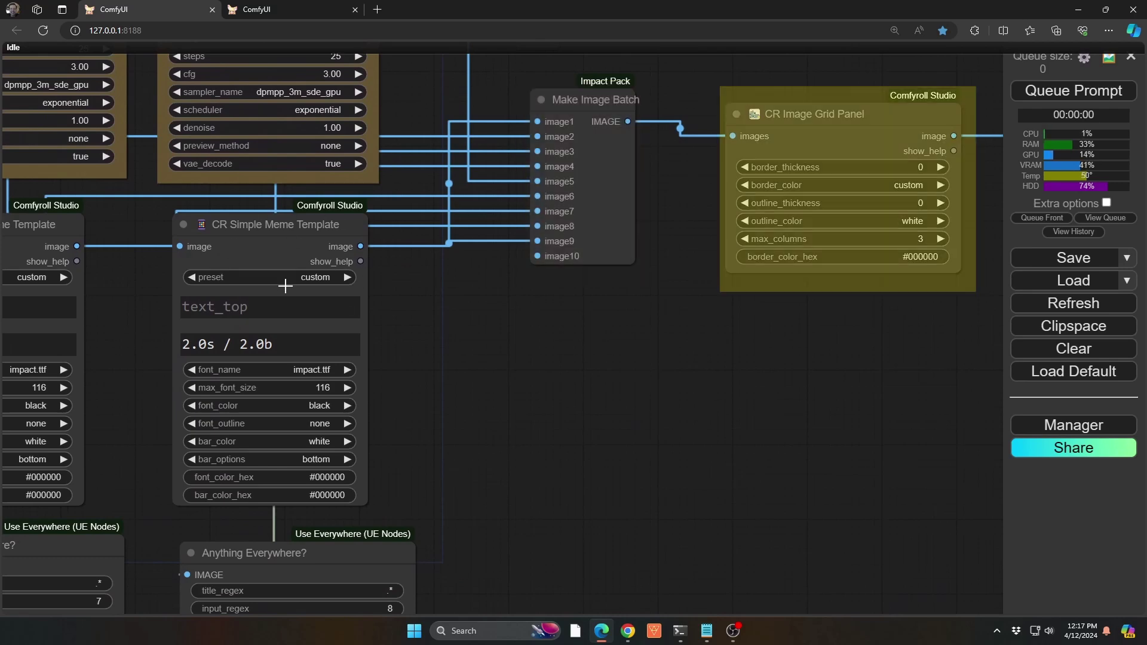
pyautogui.press('5')
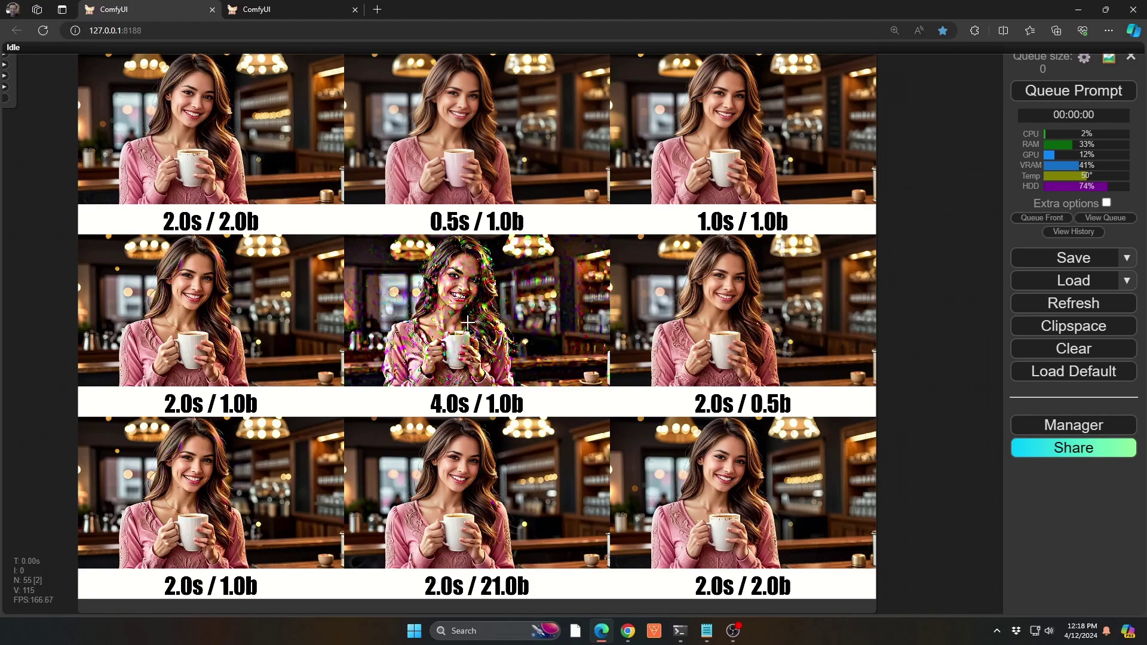
pyautogui.scroll(12, 467, 322)
pyautogui.scroll(-12, 472, 316)
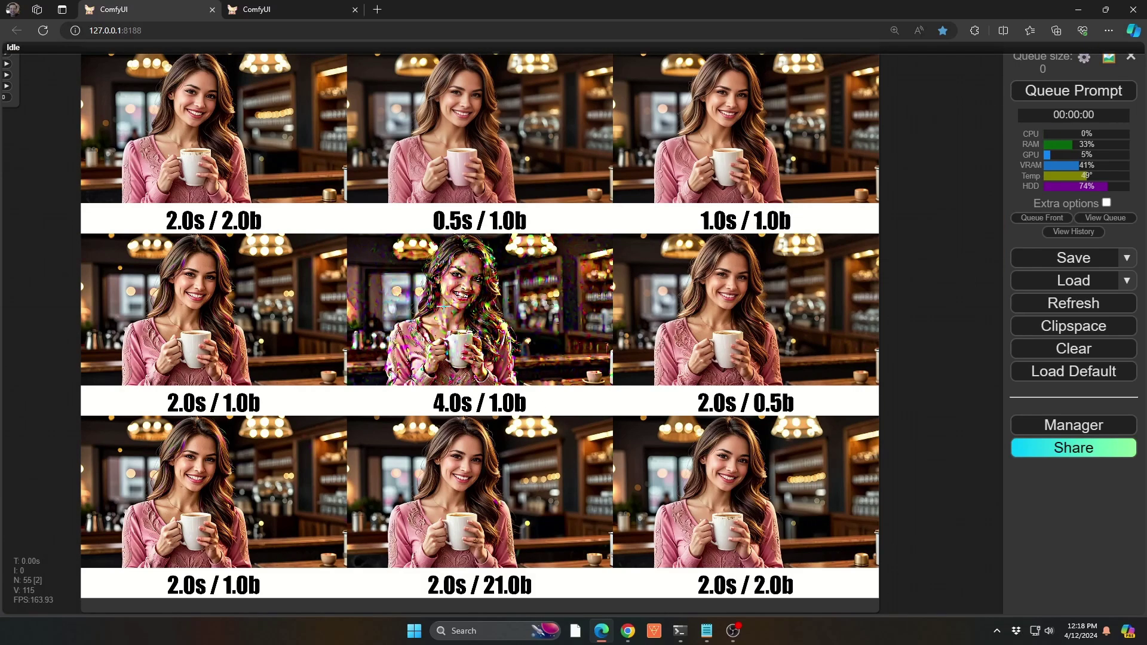
pyautogui.scroll(5, 217, 114)
pyautogui.scroll(2, 216, 115)
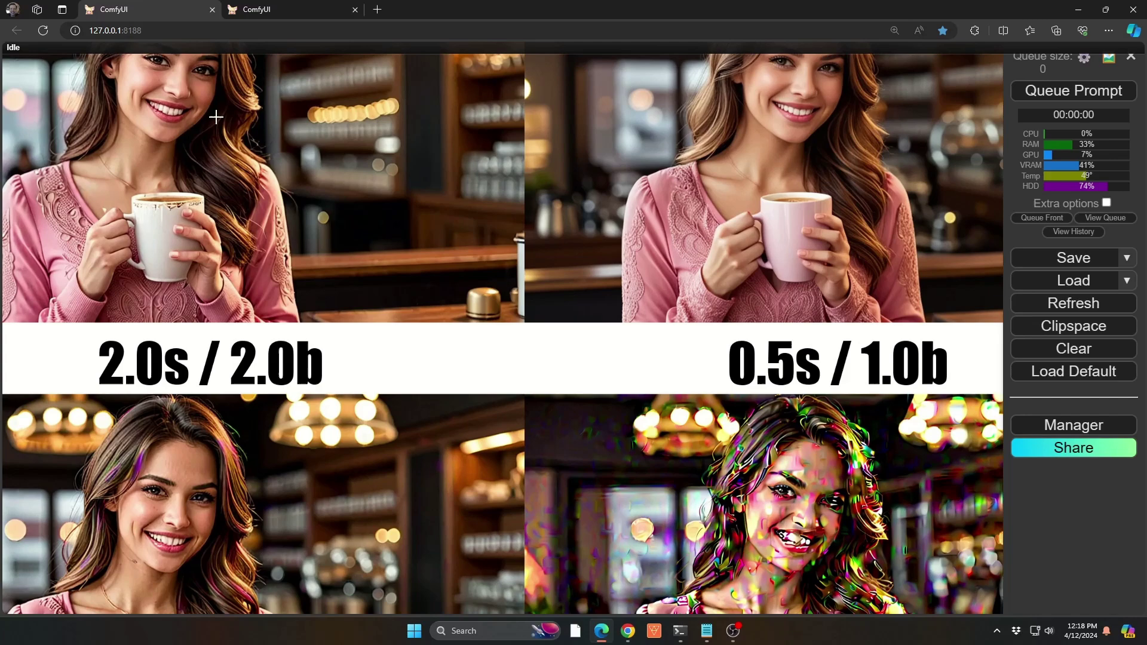
pyautogui.scroll(-1, 217, 115)
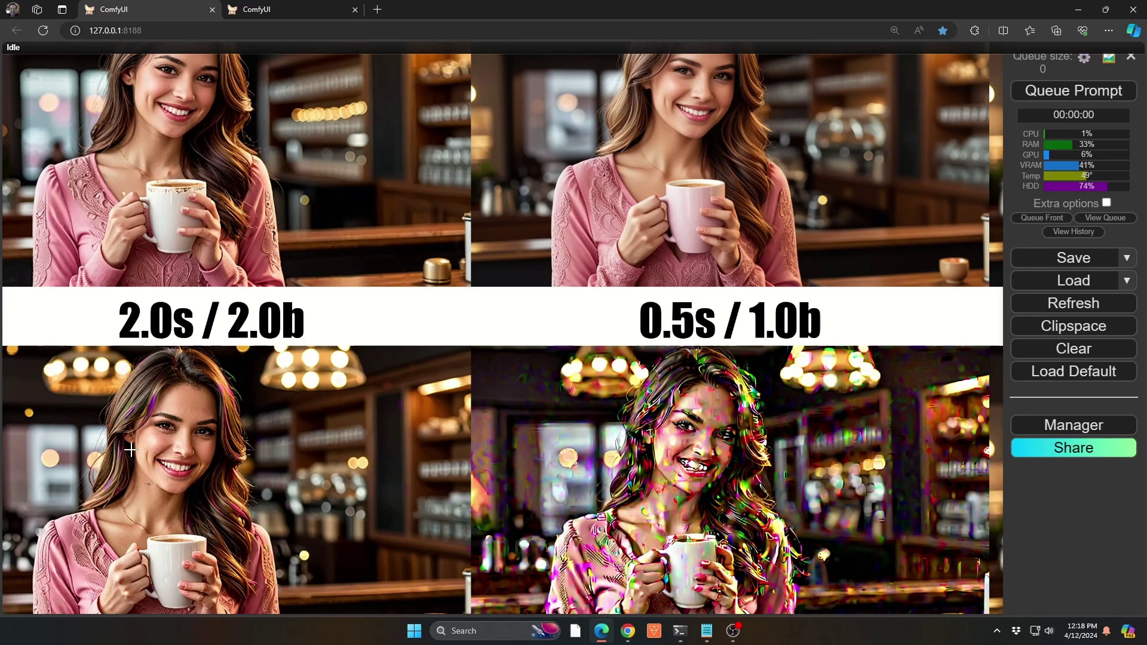
pyautogui.scroll(1, 130, 449)
pyautogui.moveTo(130, 449); pyautogui.dragTo(199, 263)
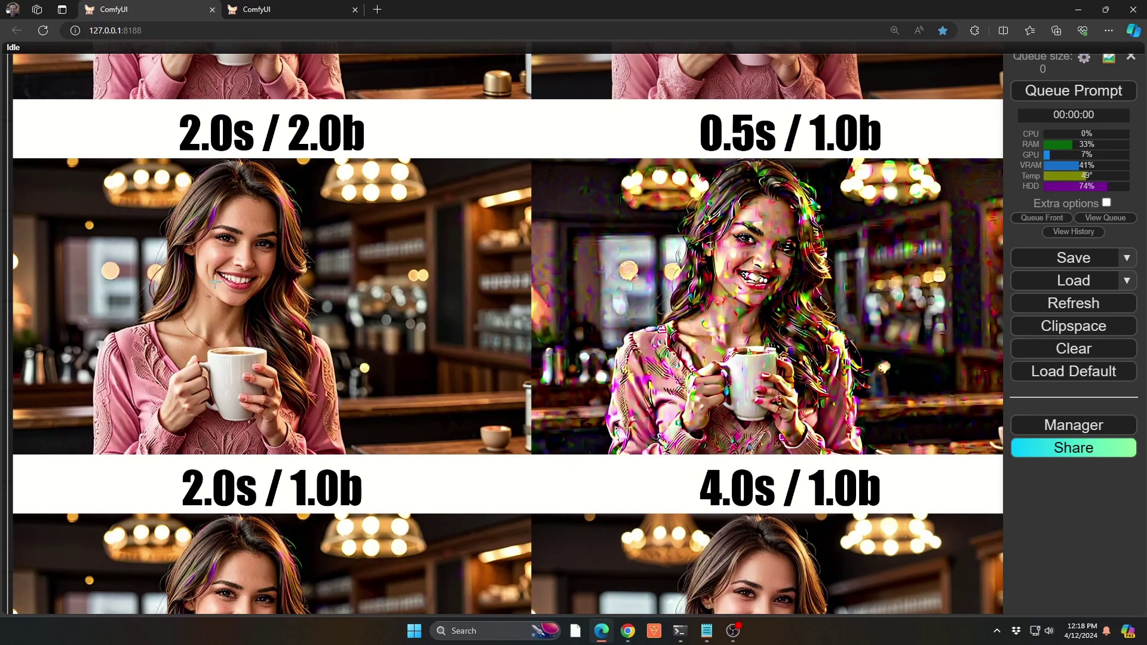
pyautogui.scroll(6, 224, 244)
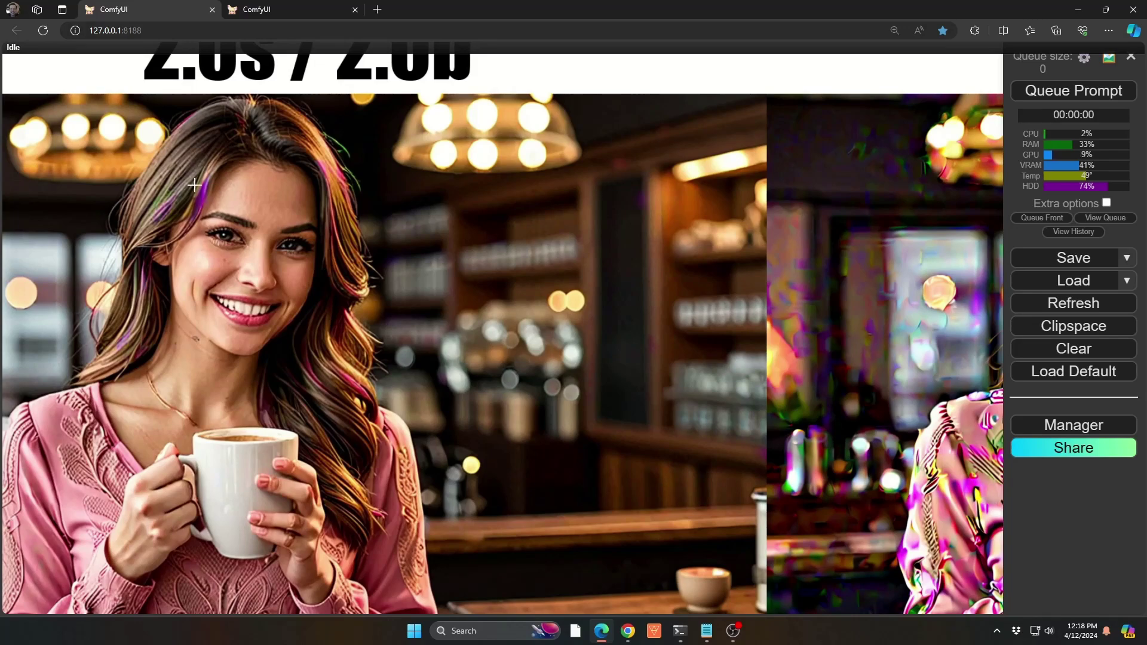
pyautogui.scroll(-4, 279, 231)
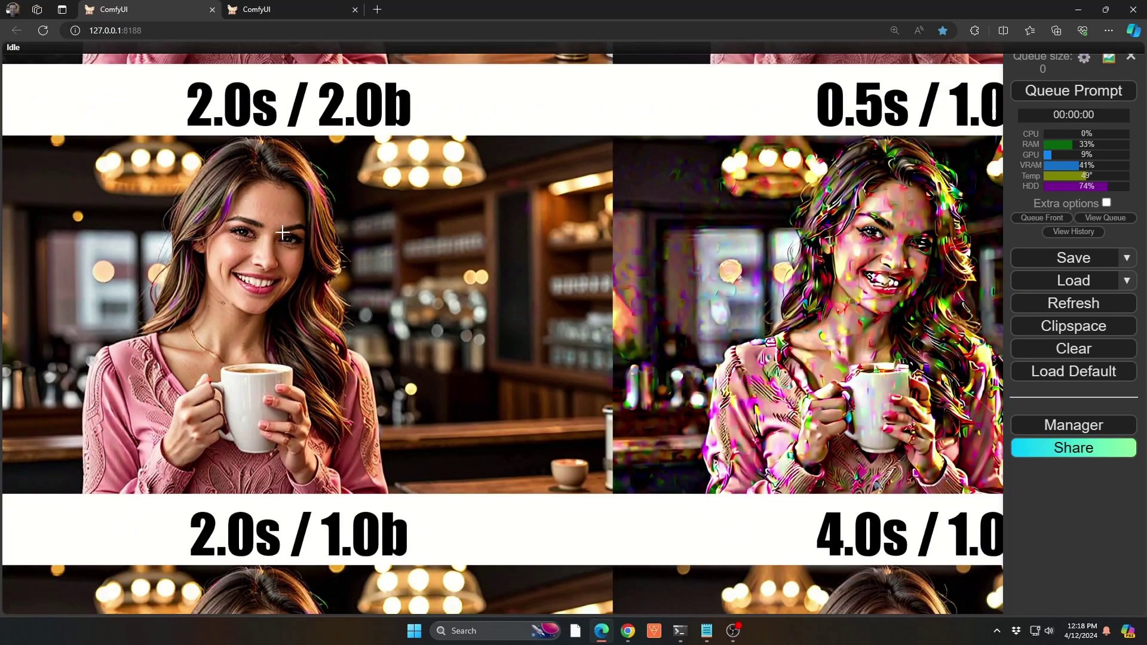
pyautogui.scroll(-1, 282, 232)
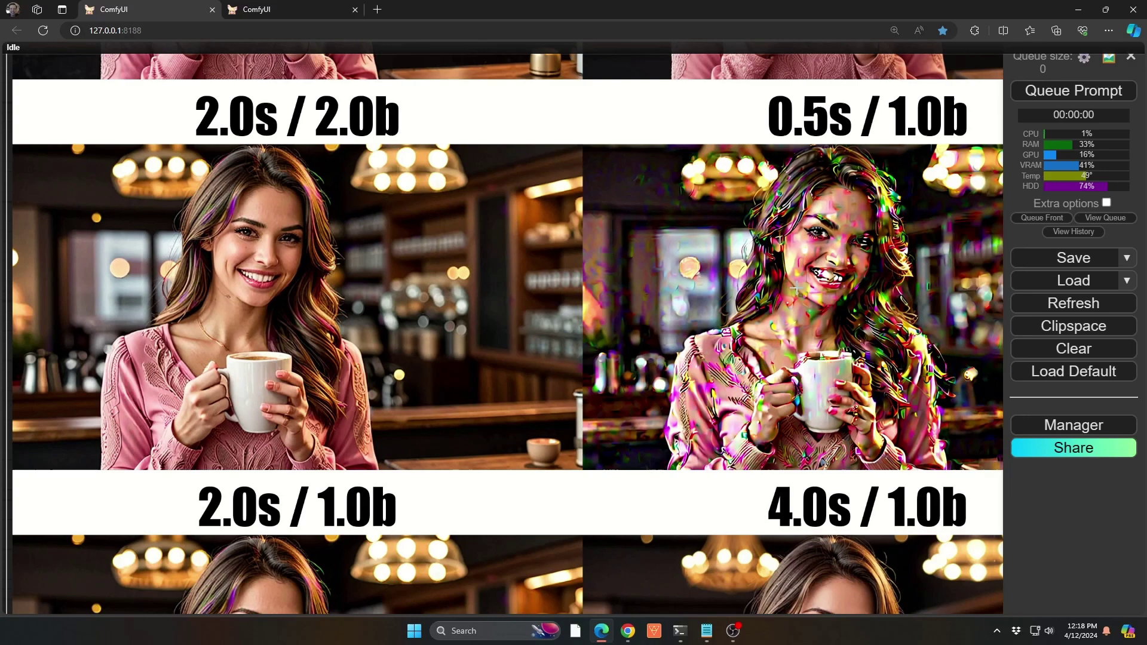
pyautogui.moveTo(794, 288); pyautogui.dragTo(197, 336)
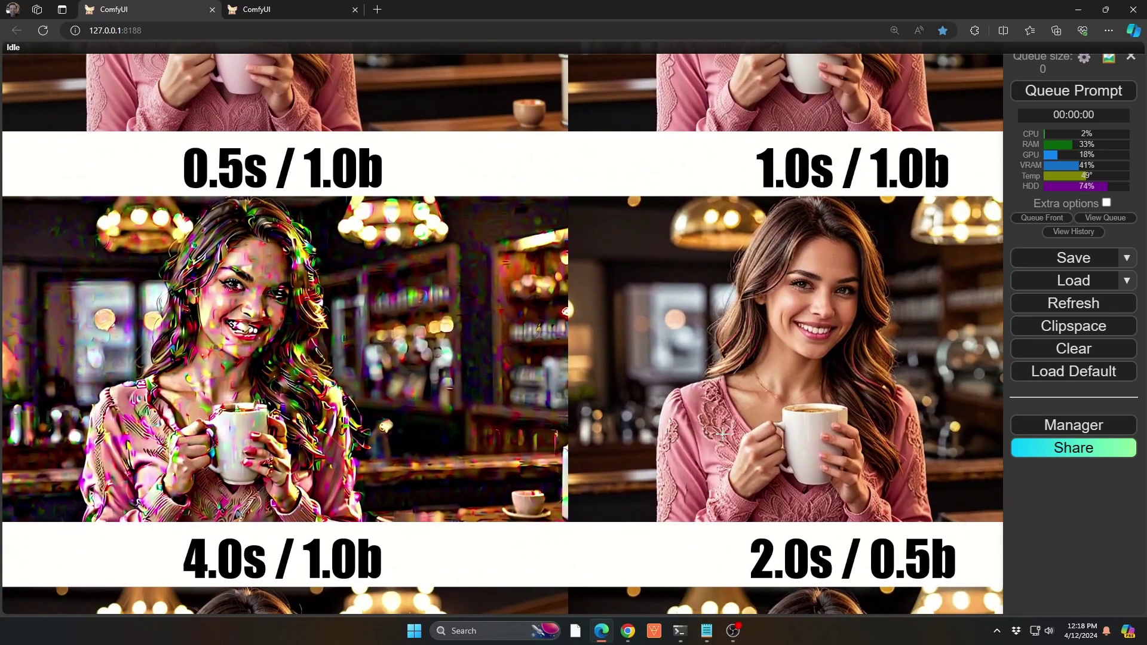
pyautogui.moveTo(718, 415); pyautogui.dragTo(487, 39)
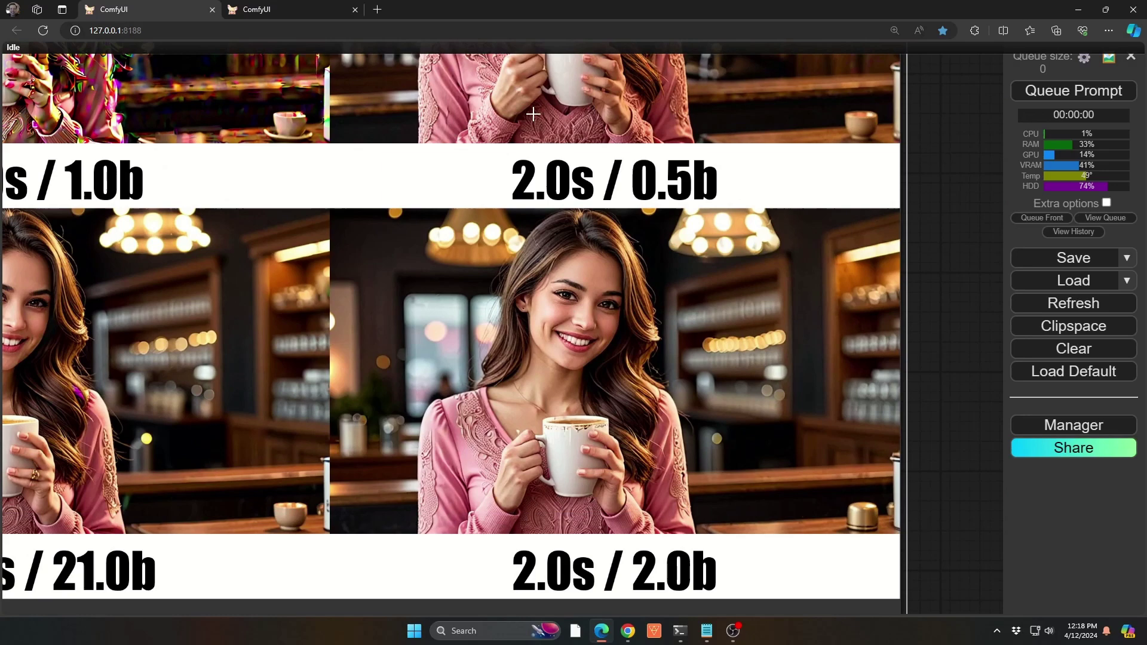
pyautogui.moveTo(533, 113); pyautogui.dragTo(601, 482)
pyautogui.moveTo(605, 186); pyautogui.dragTo(545, 505)
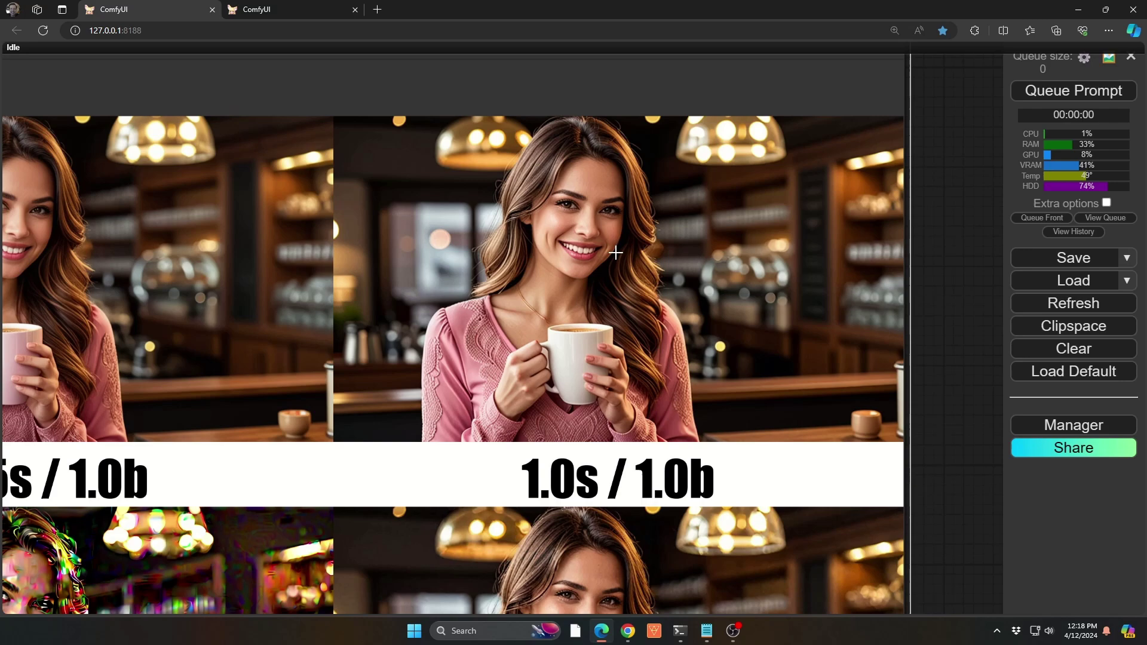
pyautogui.scroll(3, 617, 249)
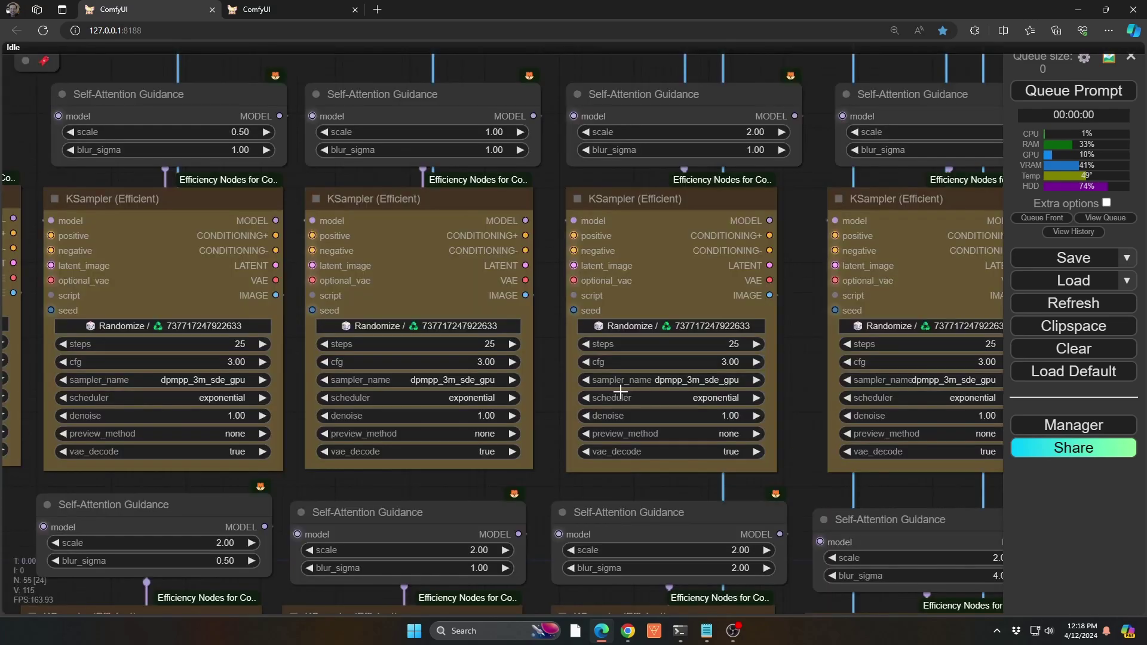
pyautogui.moveTo(291, 134); pyautogui.dragTo(332, 154)
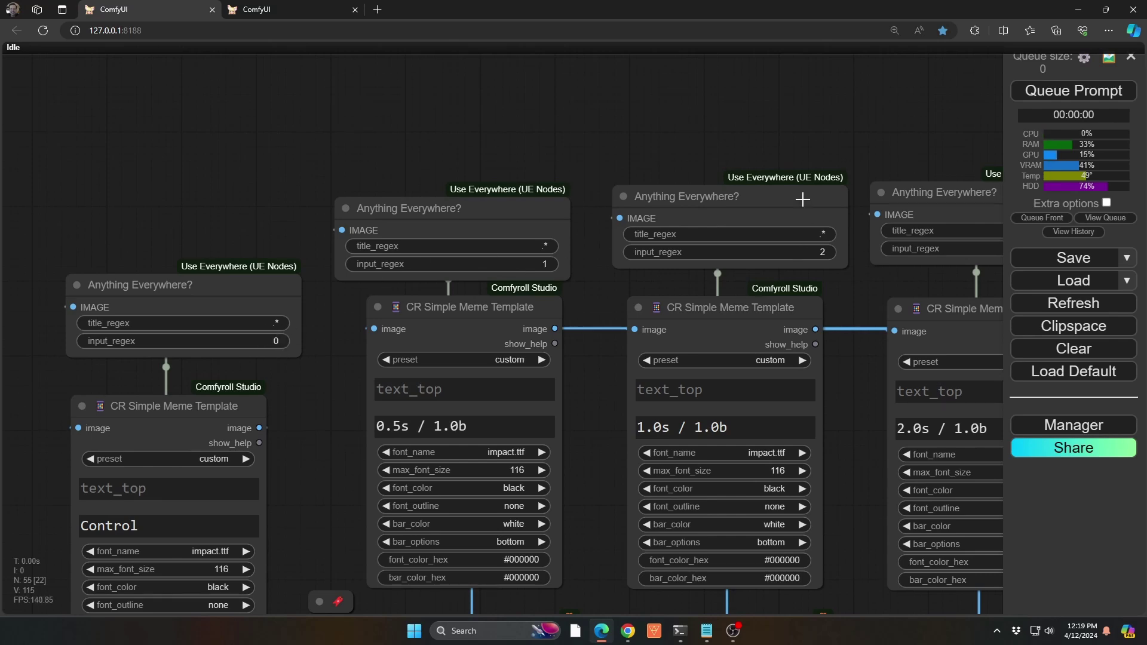
pyautogui.moveTo(789, 131); pyautogui.dragTo(264, 108)
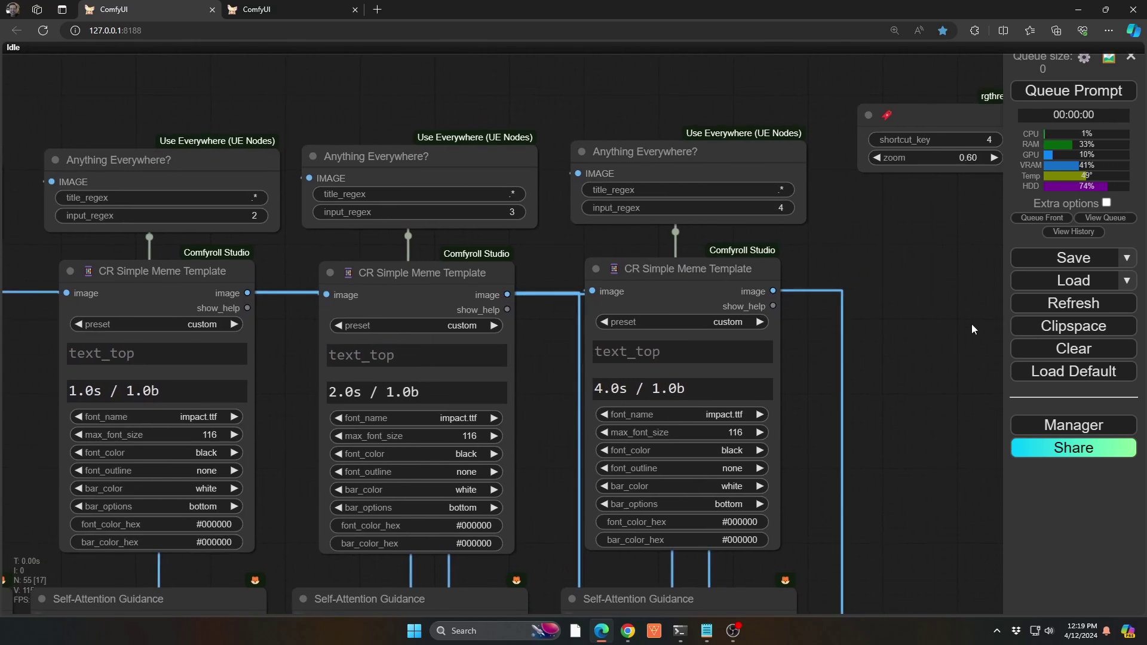
# Step: Rename the Image Comparer's slot 5 to 3 and re-run the workflow
pyautogui.moveTo(973, 329); pyautogui.dragTo(34, 251)
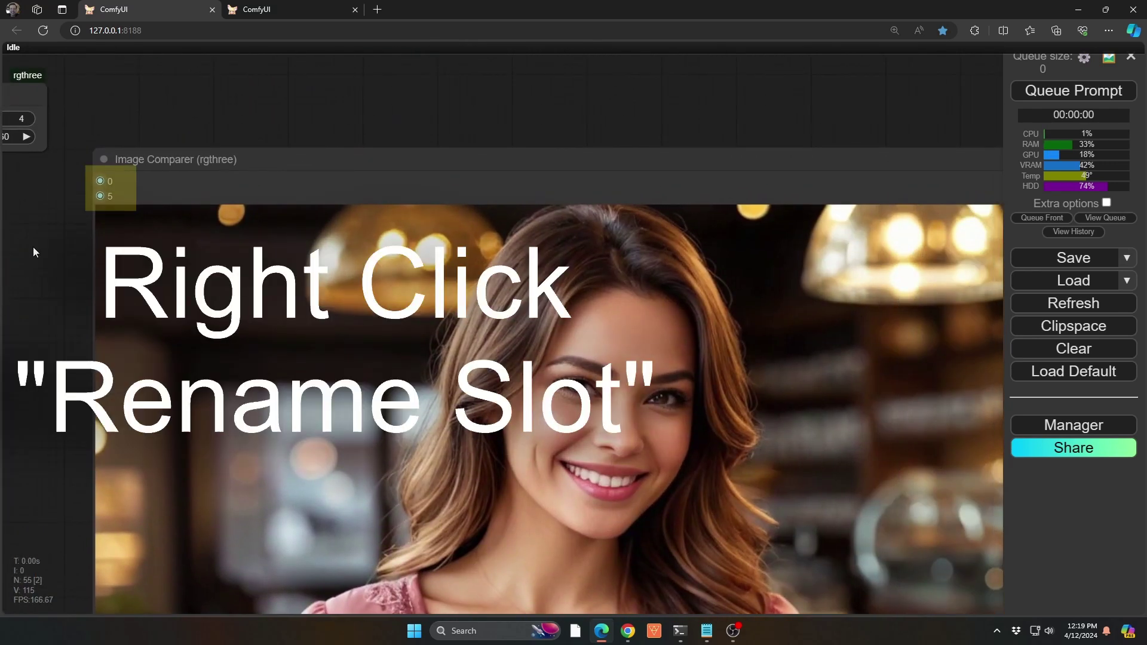
pyautogui.moveTo(328, 99); pyautogui.dragTo(266, 56)
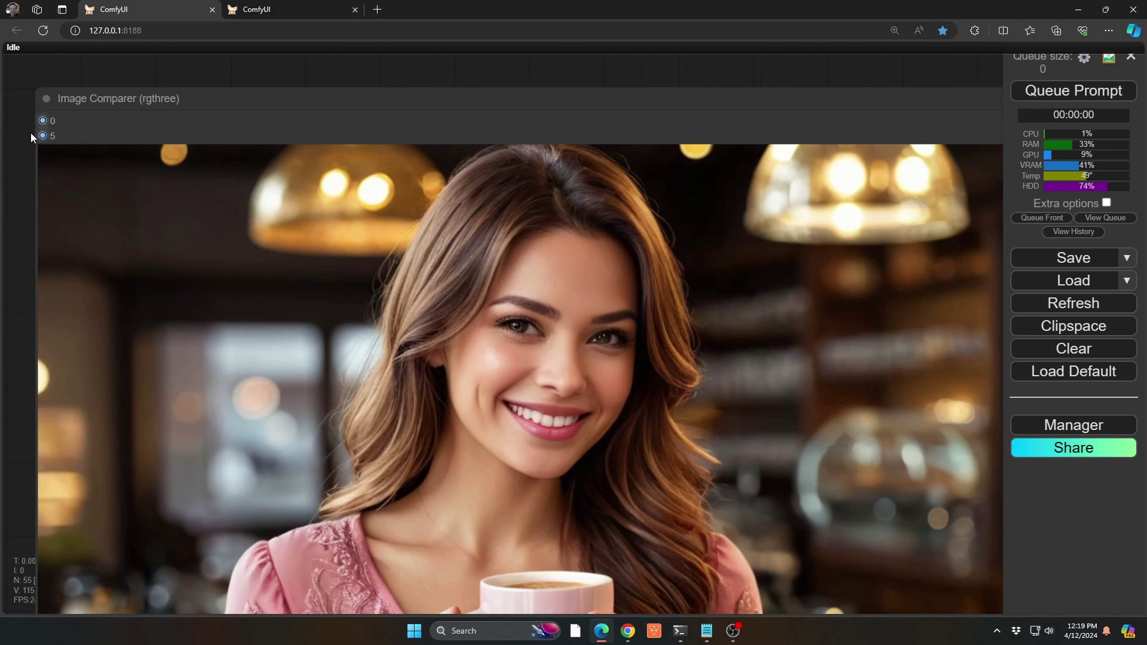
pyautogui.moveTo(27, 130); pyautogui.dragTo(242, 196)
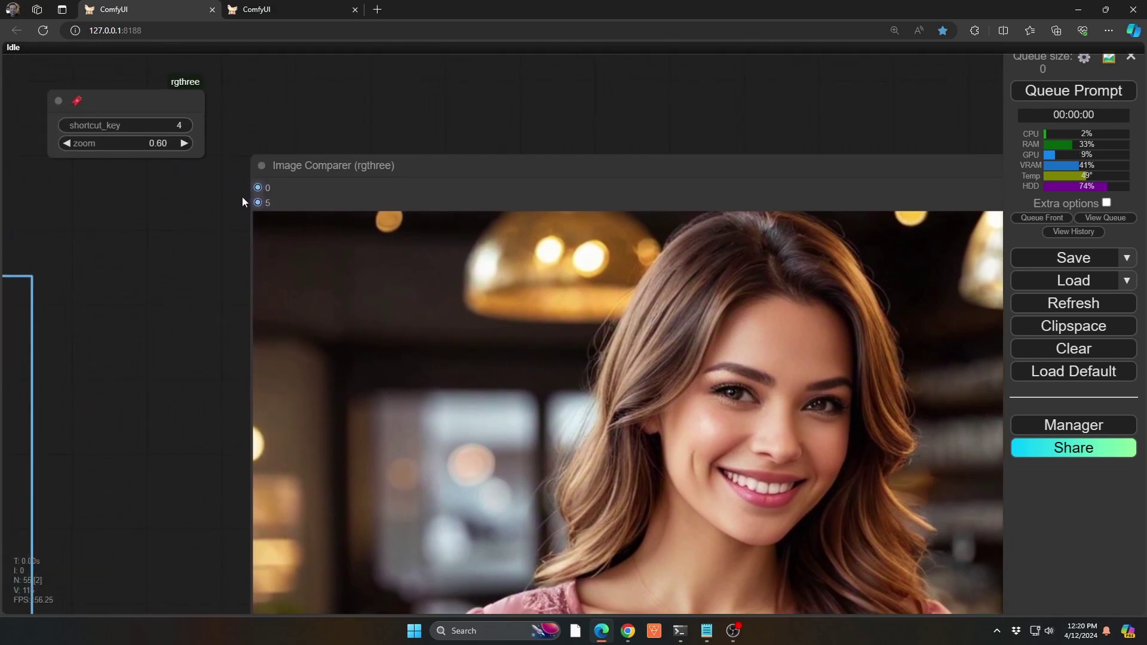
pyautogui.press('4')
pyautogui.doubleClick(170, 132)
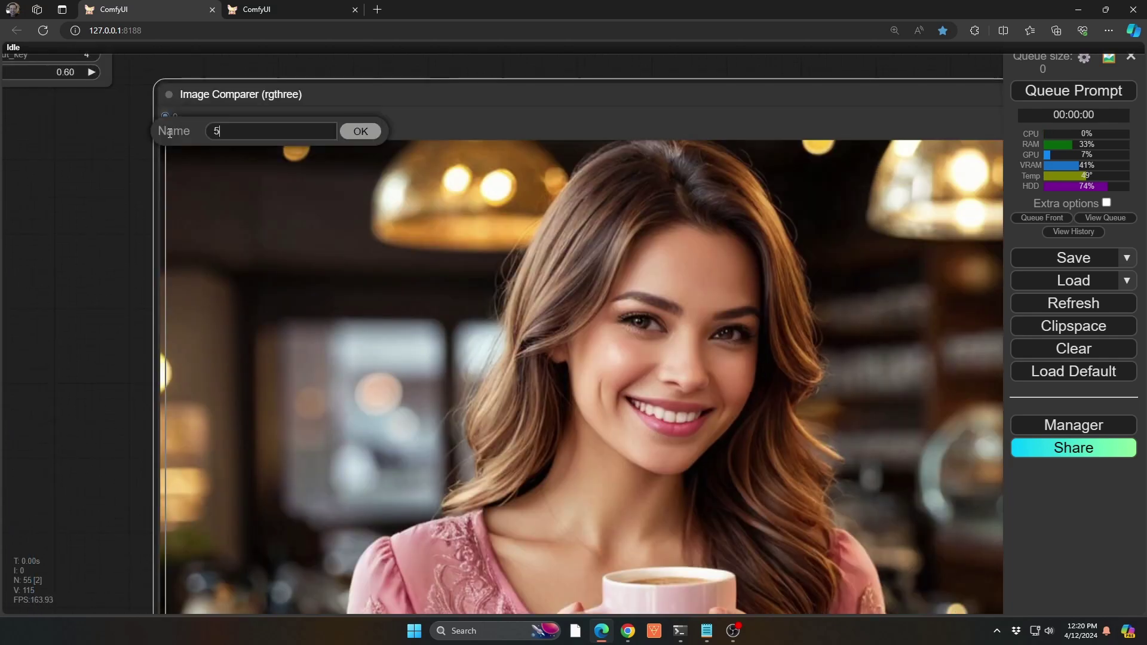
pyautogui.press('BackSpace')
pyautogui.write('3')
pyautogui.press('Return')
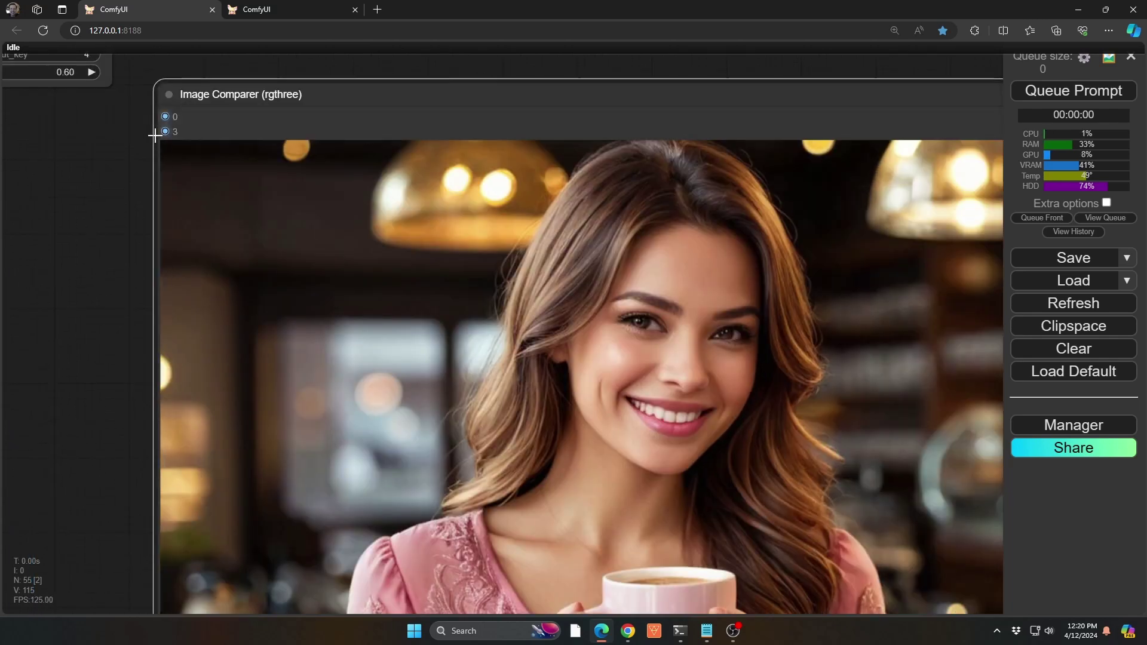
pyautogui.hotkey('ctrl', 'Return')
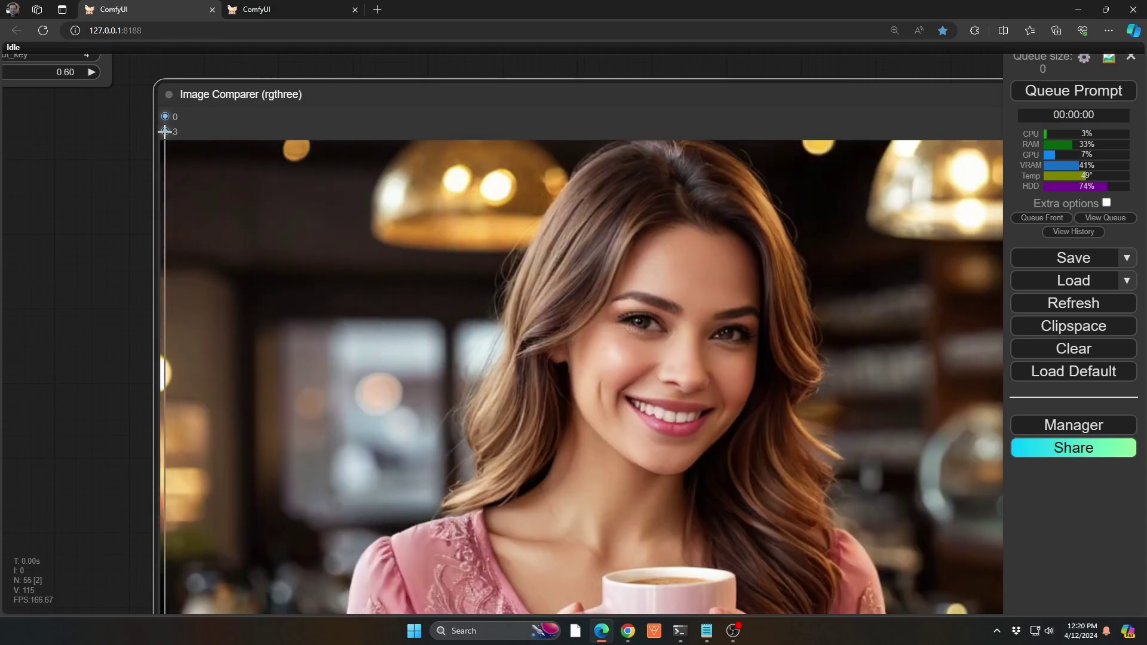
# Step: Rename the comparer's second input slot from 3 to 1 and re-run to compare it against Control
pyautogui.rightClick(165, 118)
pyautogui.click(175, 134)
pyautogui.press('BackSpace')
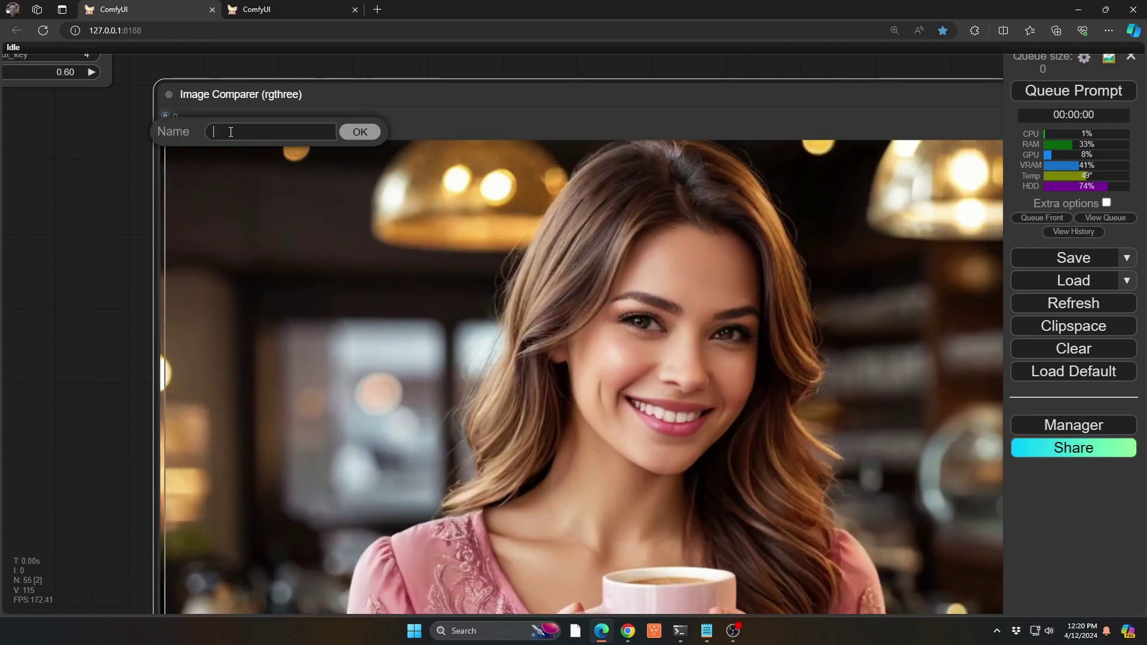
pyautogui.write('1')
pyautogui.press('Return')
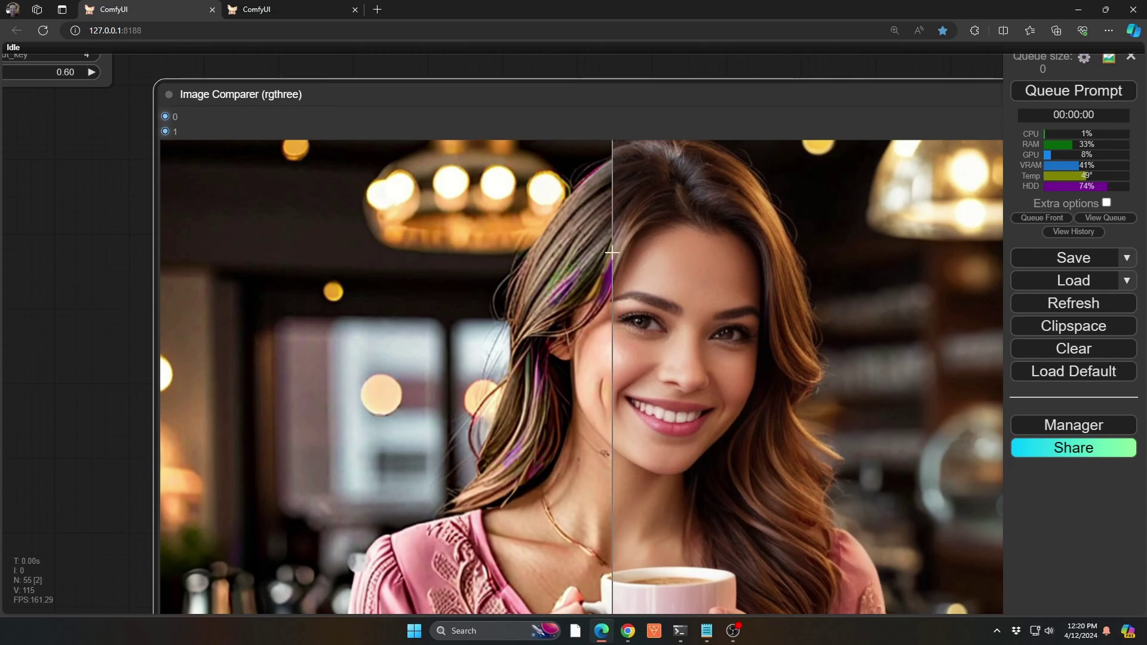
pyautogui.hotkey('ctrl', 'Return')
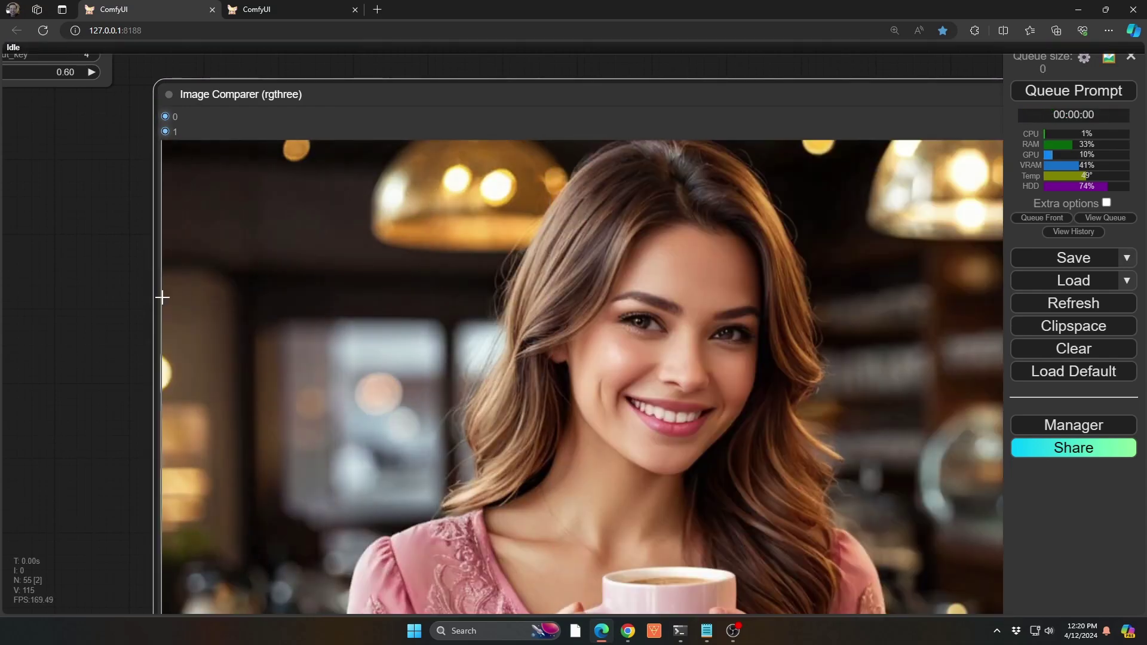
pyautogui.scroll(-2, 479, 263)
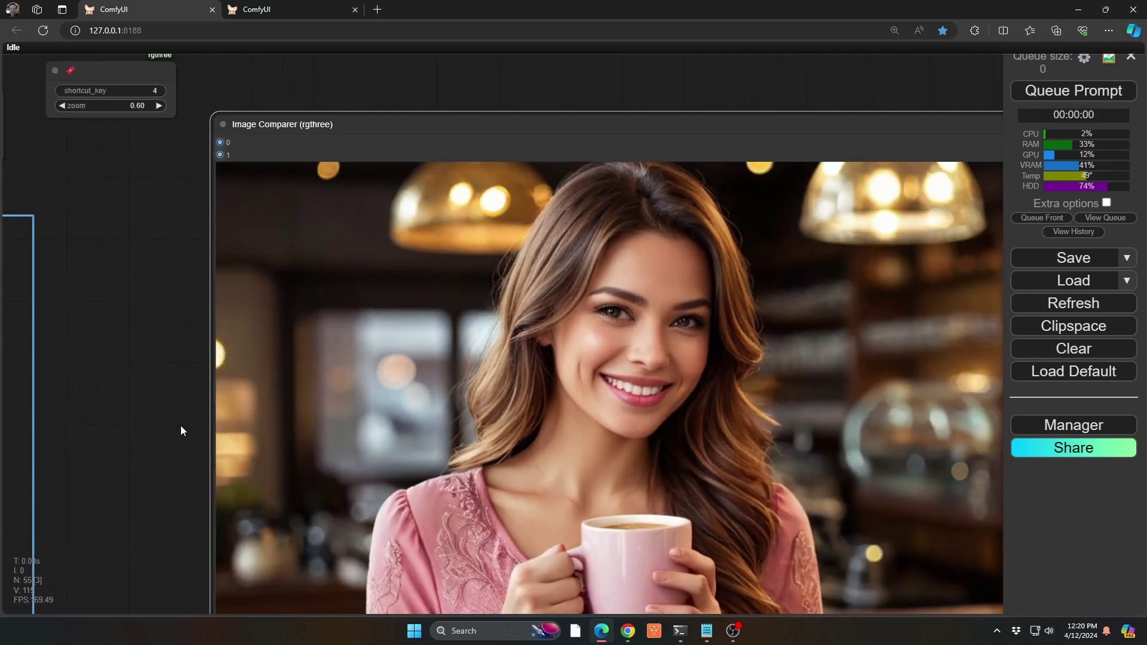
pyautogui.moveTo(179, 430); pyautogui.dragTo(115, 120)
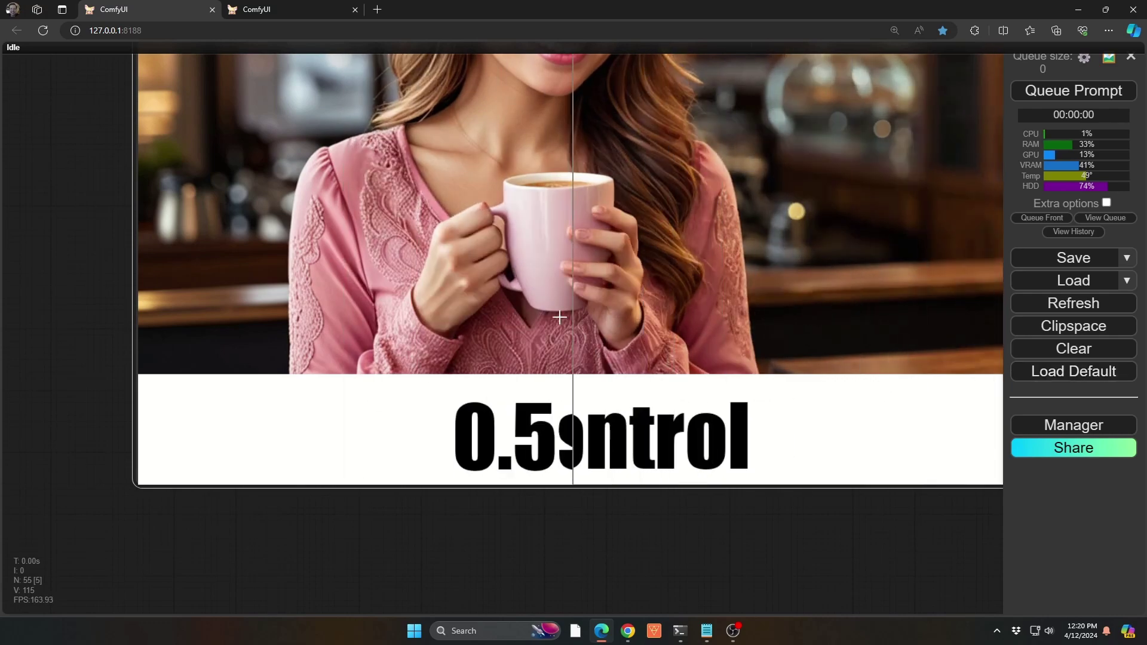
pyautogui.scroll(5, 603, 270)
pyautogui.scroll(3, 603, 273)
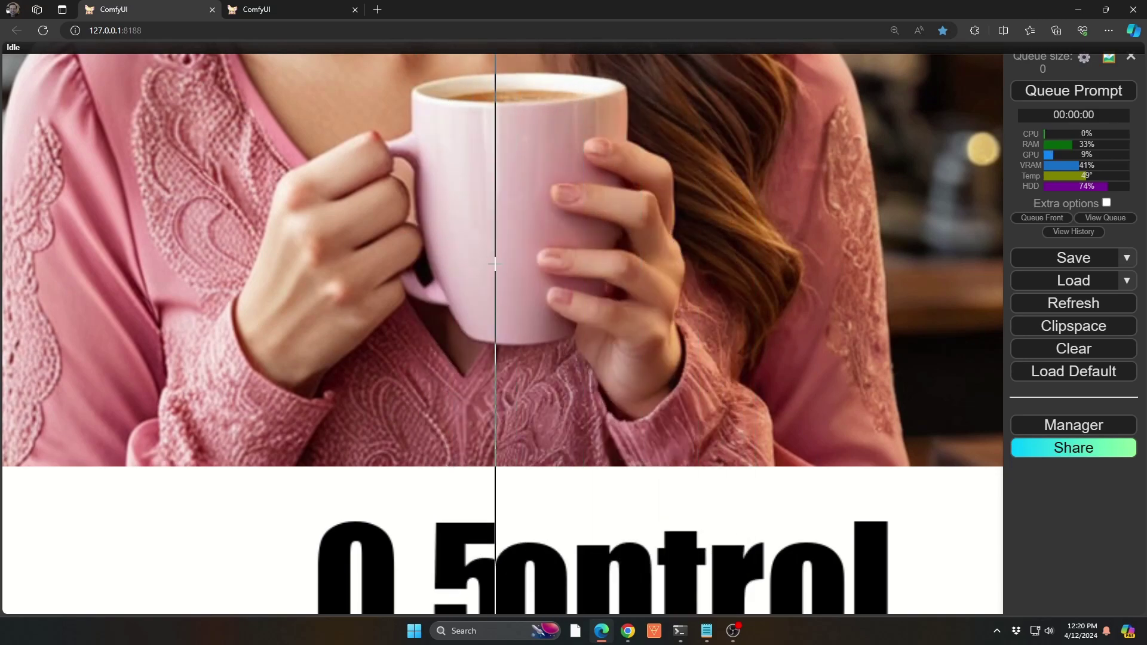
pyautogui.scroll(-3, 337, 301)
pyautogui.scroll(-2, 332, 303)
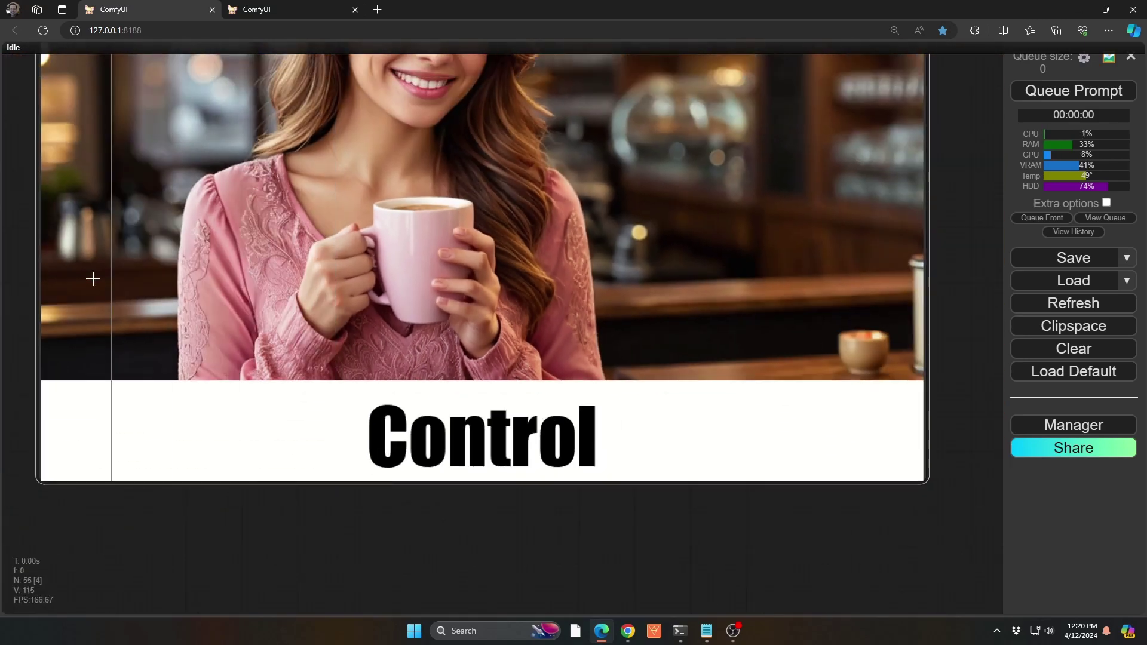
pyautogui.moveTo(20, 287); pyautogui.dragTo(138, 435)
pyautogui.scroll(-2, 140, 433)
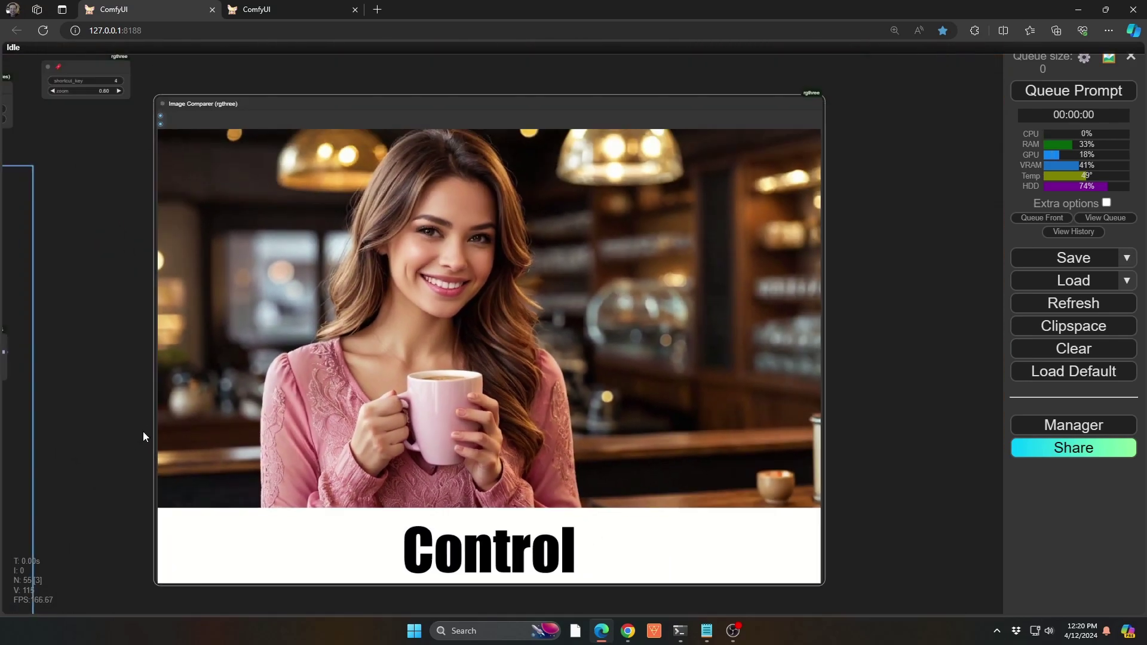
pyautogui.press('4')
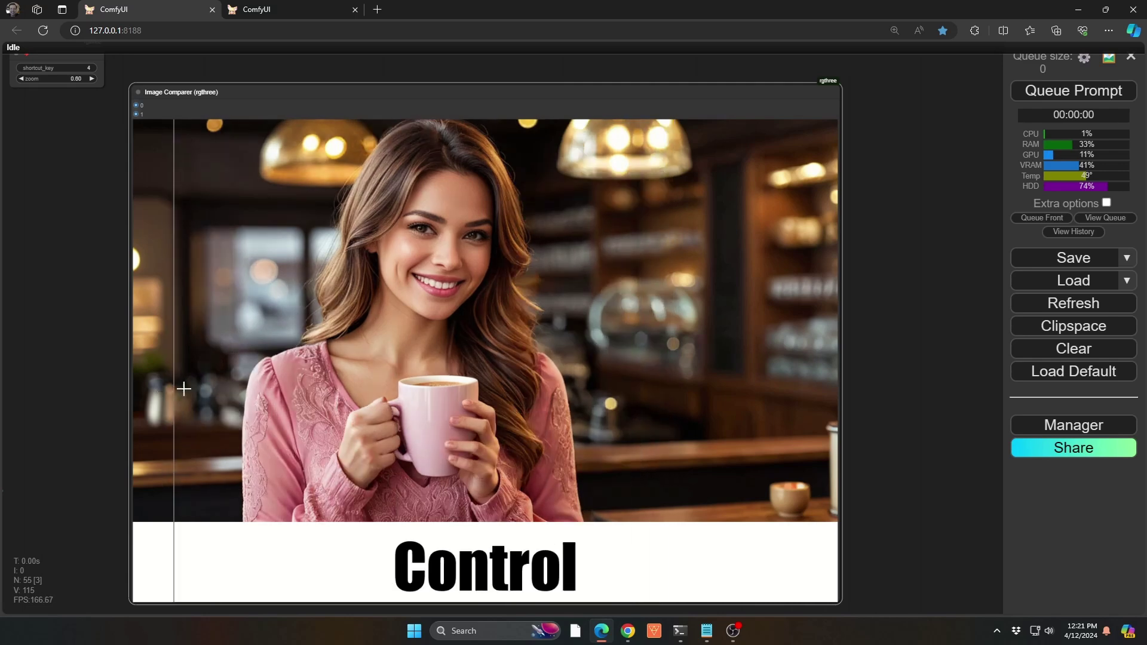
pyautogui.scroll(6, 743, 380)
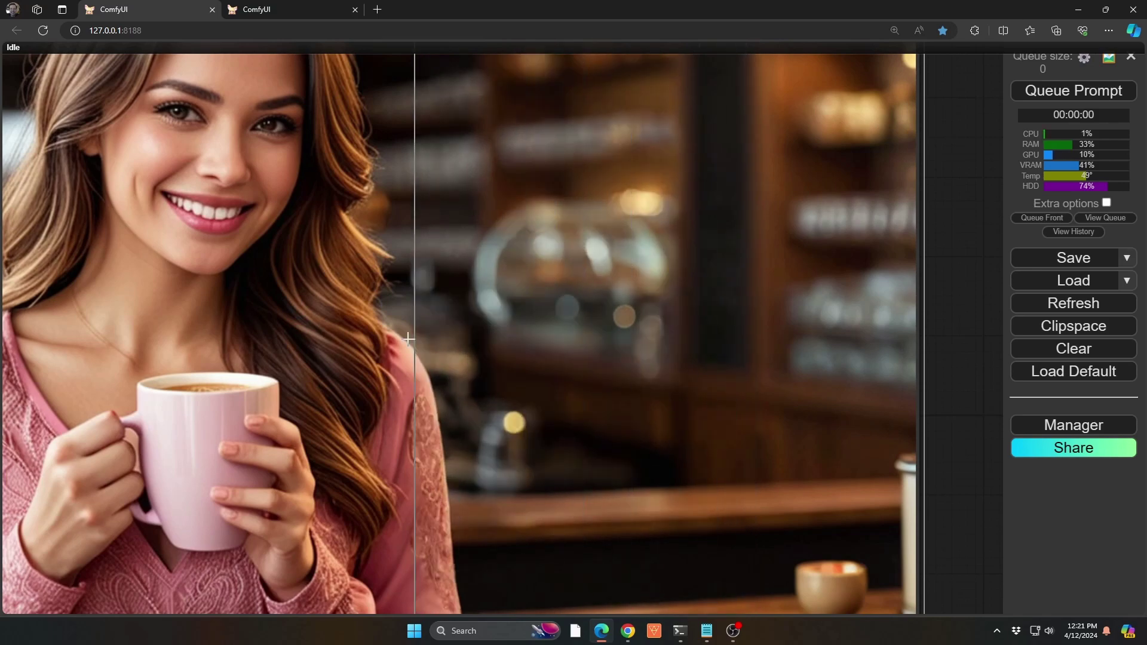
pyautogui.scroll(-4, 410, 311)
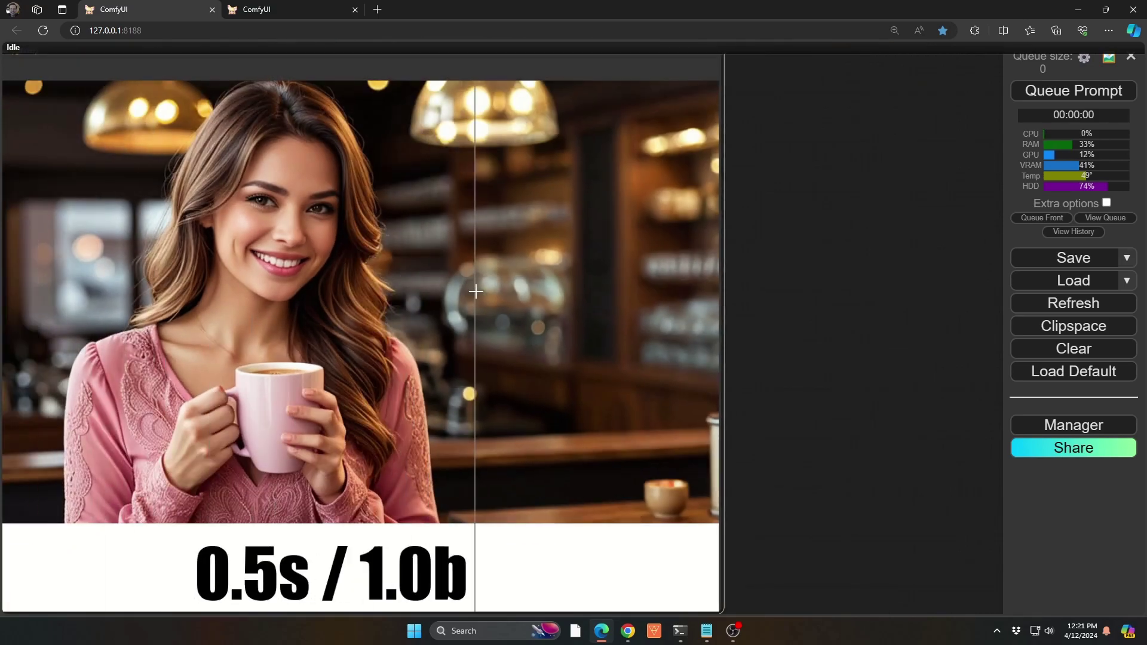
pyautogui.scroll(5, 263, 227)
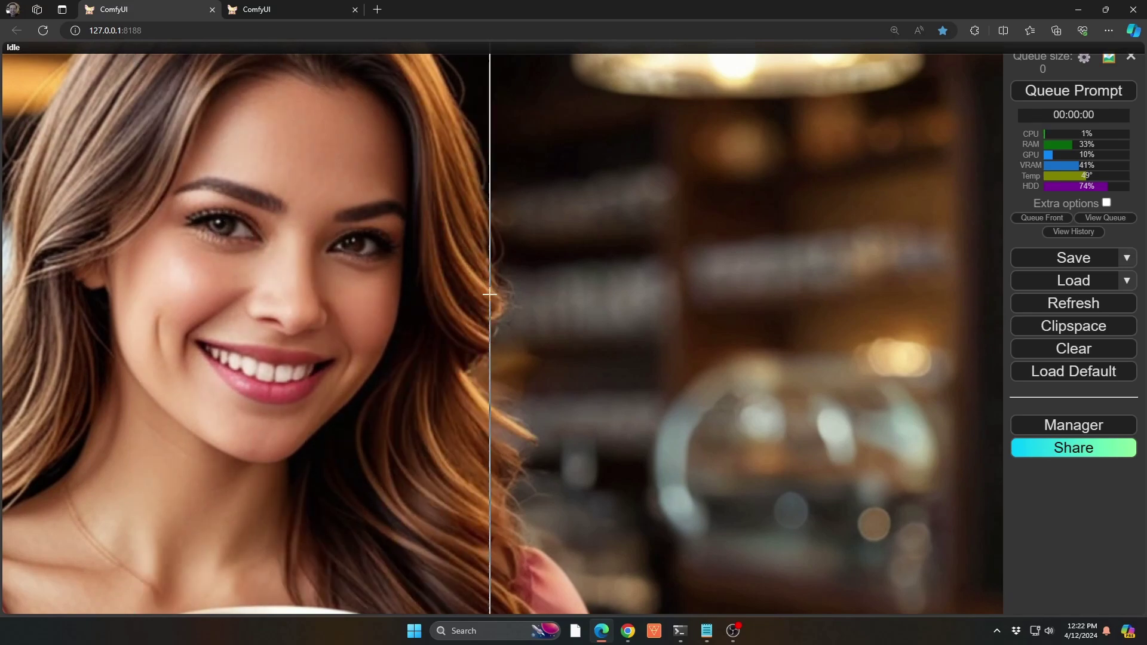
pyautogui.scroll(-5, 491, 294)
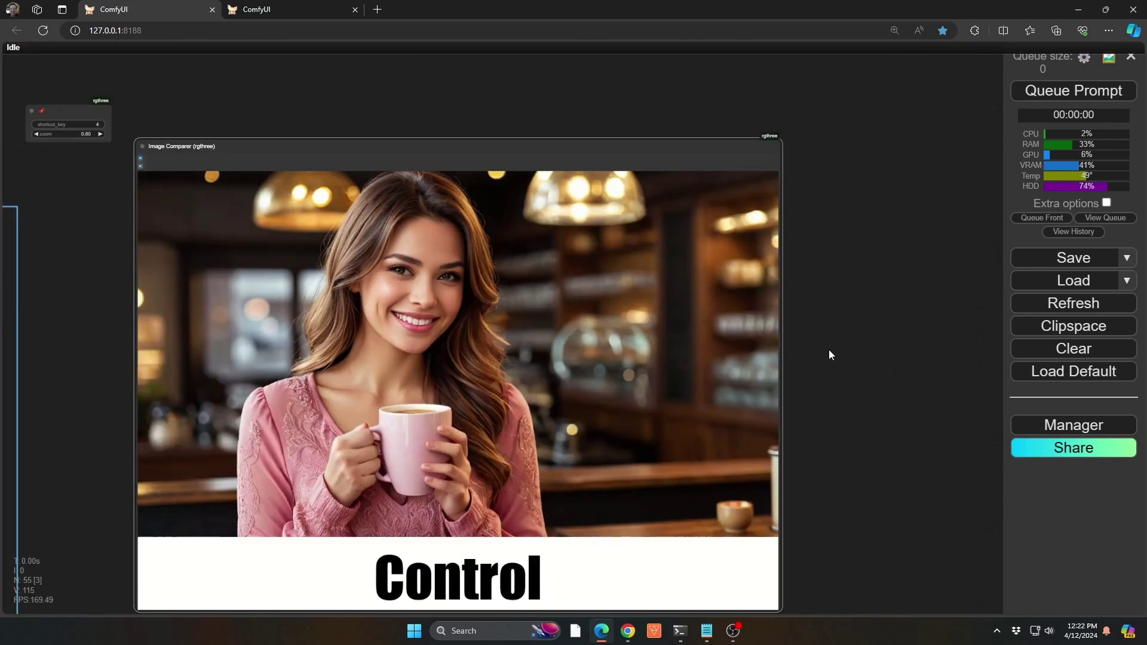
pyautogui.moveTo(864, 396); pyautogui.dragTo(845, 357)
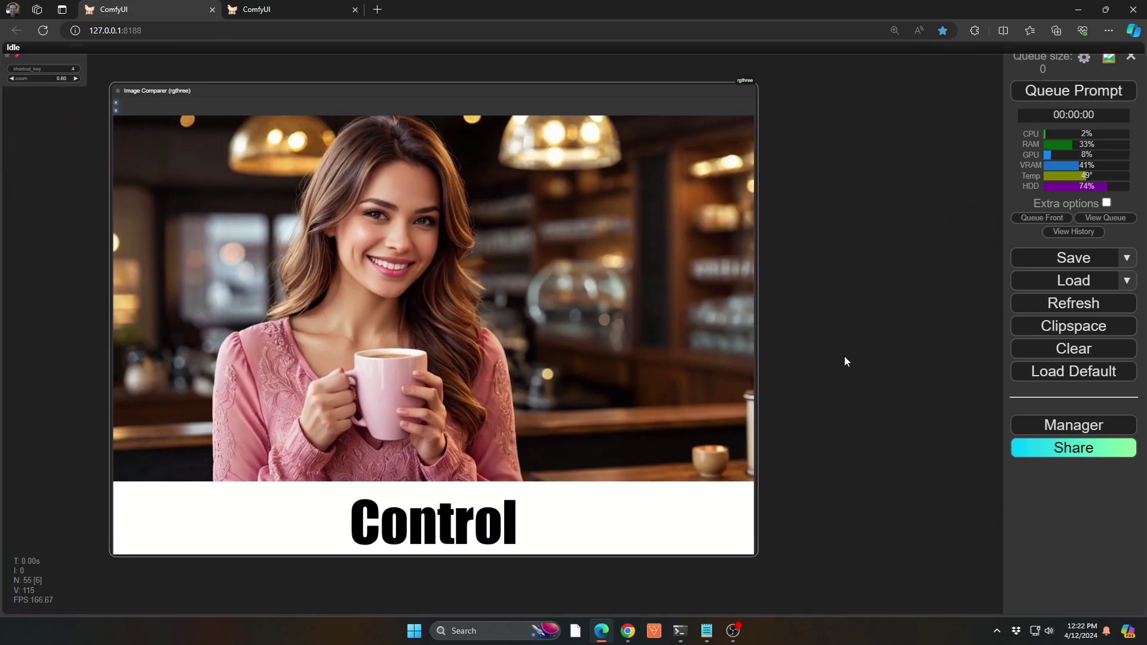